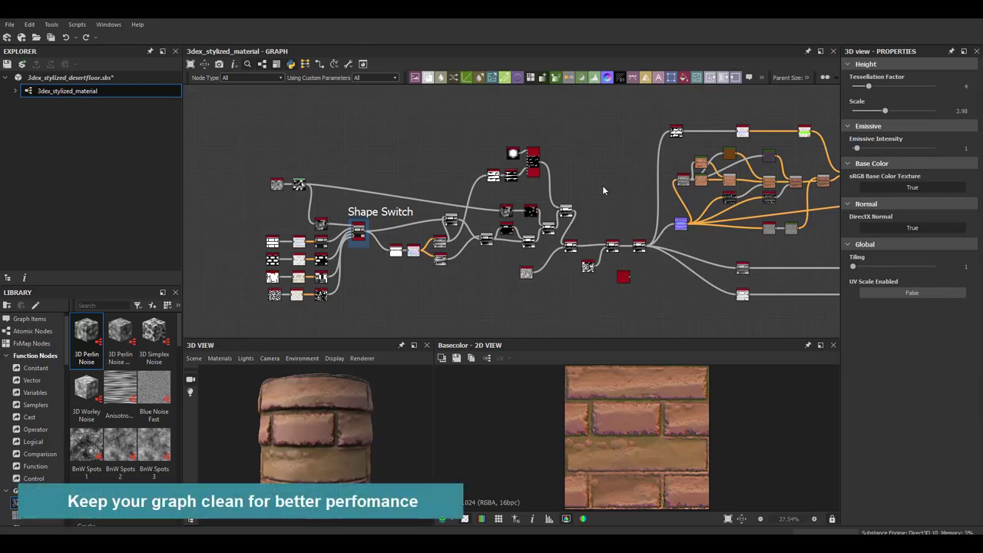
- Examine the overall layout of the material graph from its shape generators to its outputs, along with the brick preview
scroll(441, 173, down, 3)
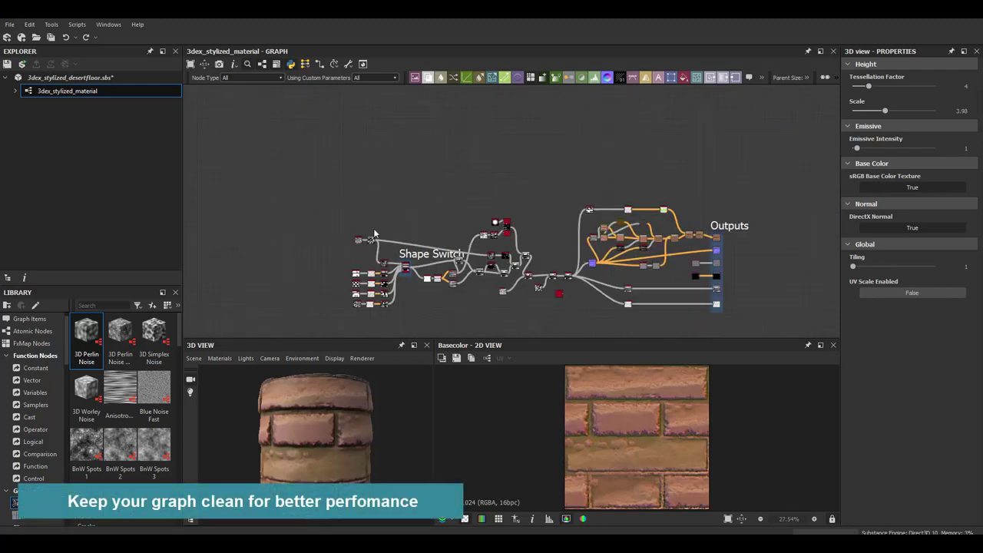
middle_drag(464, 208, 480, 185)
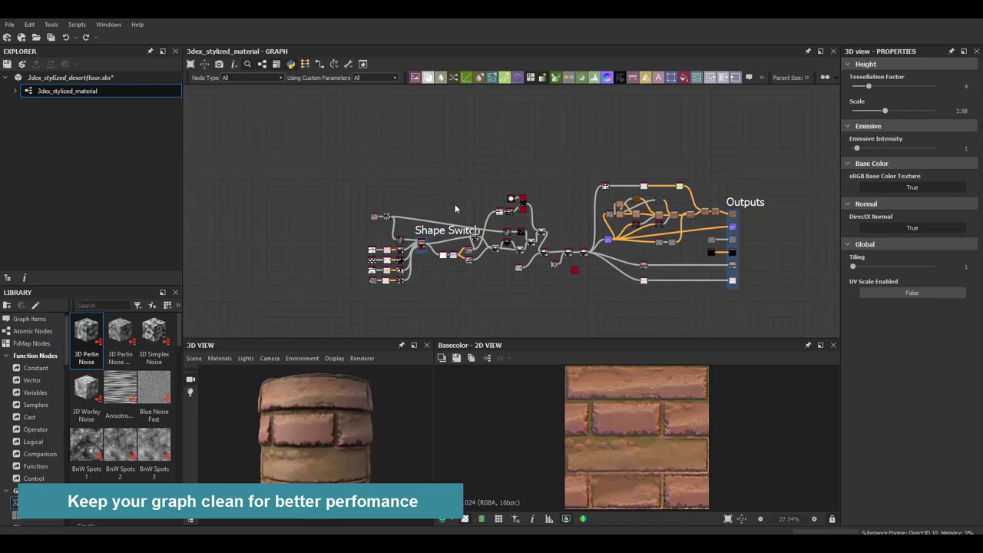
scroll(442, 235, up, 2)
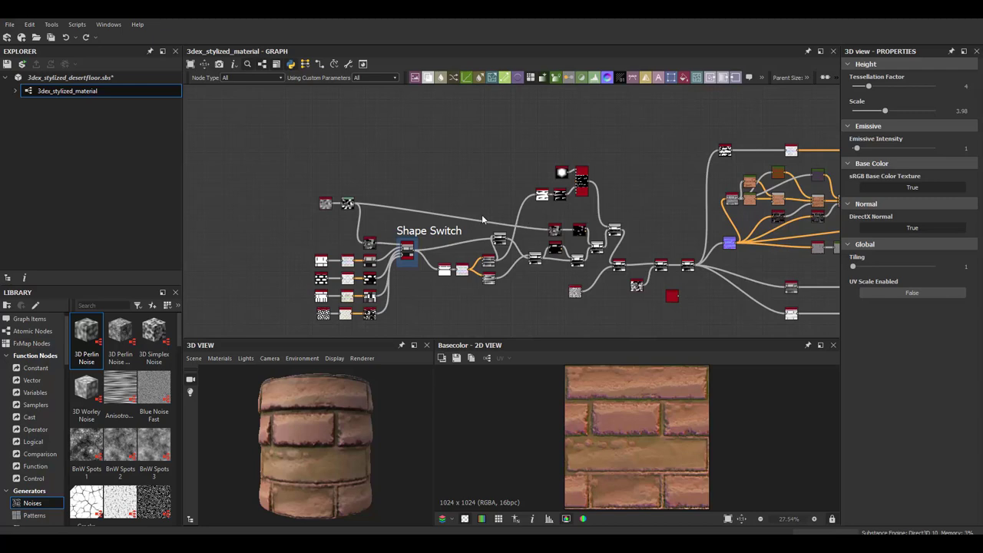
key(f)
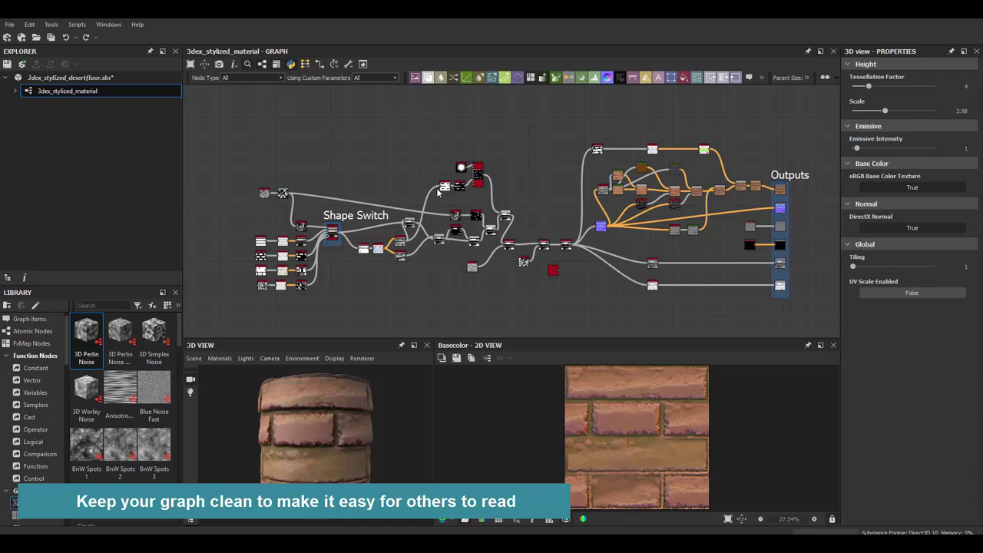
middle_drag(527, 208, 494, 225)
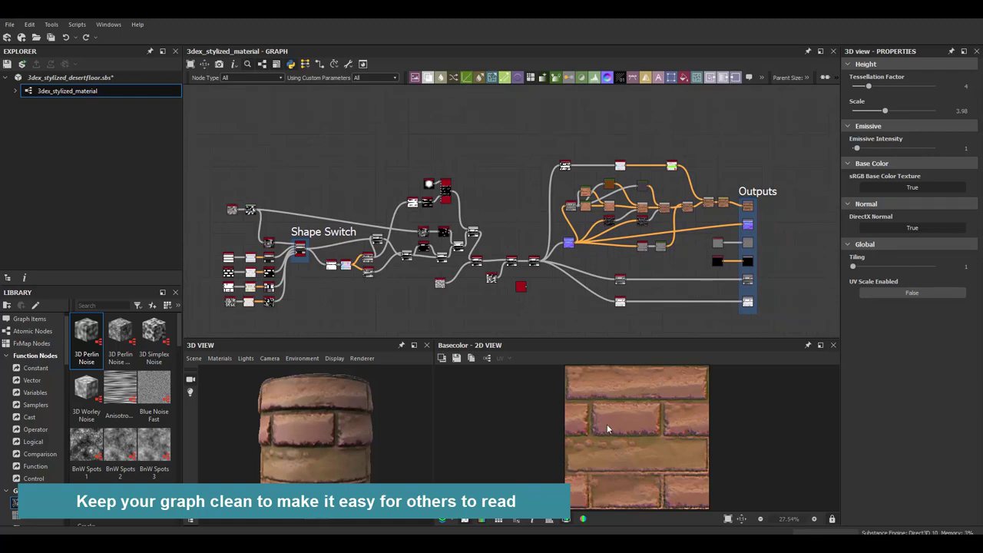
scroll(662, 426, up, 5)
scroll(662, 426, down, 5)
drag(347, 428, 323, 424)
middle_drag(313, 213, 368, 187)
scroll(343, 232, up, 1)
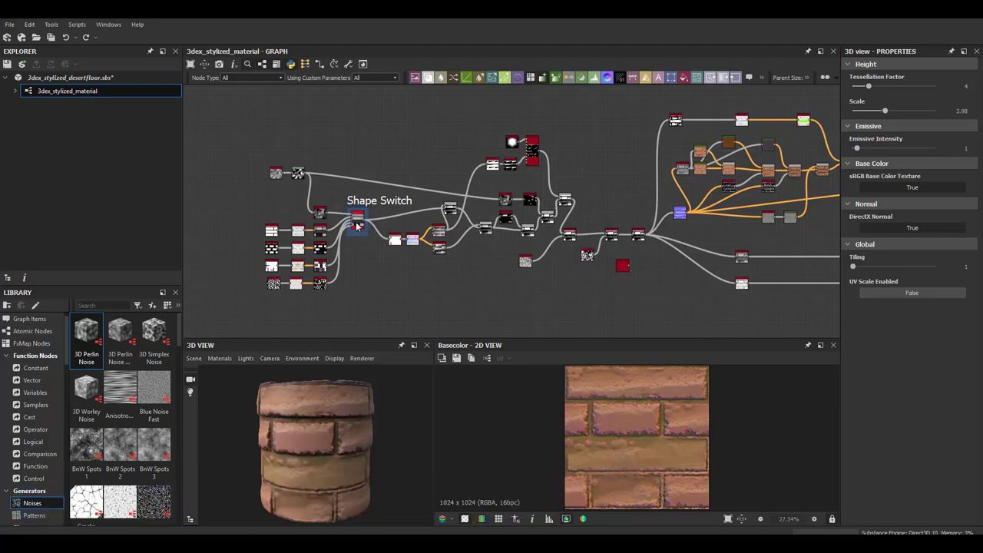
middle_drag(550, 179, 531, 187)
key(f)
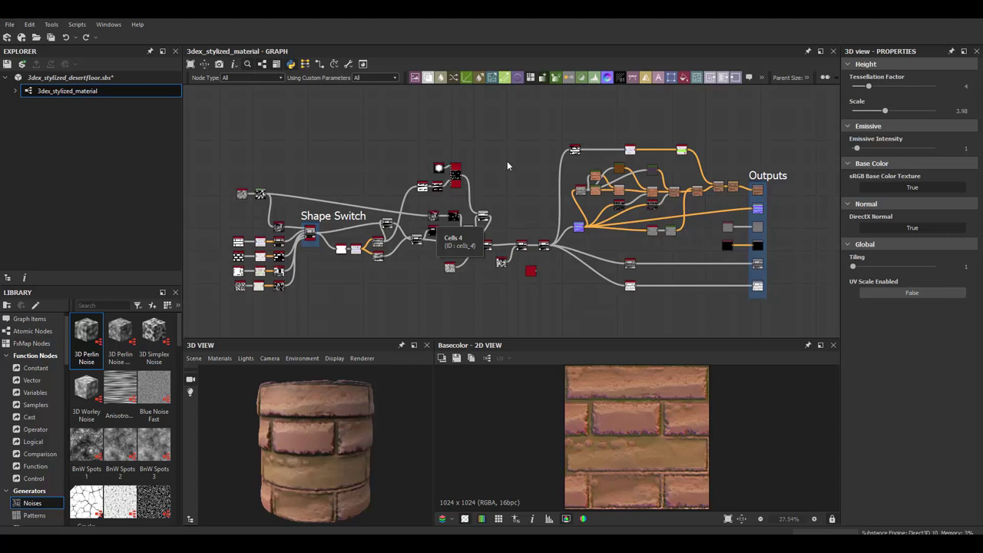
middle_drag(507, 160, 471, 188)
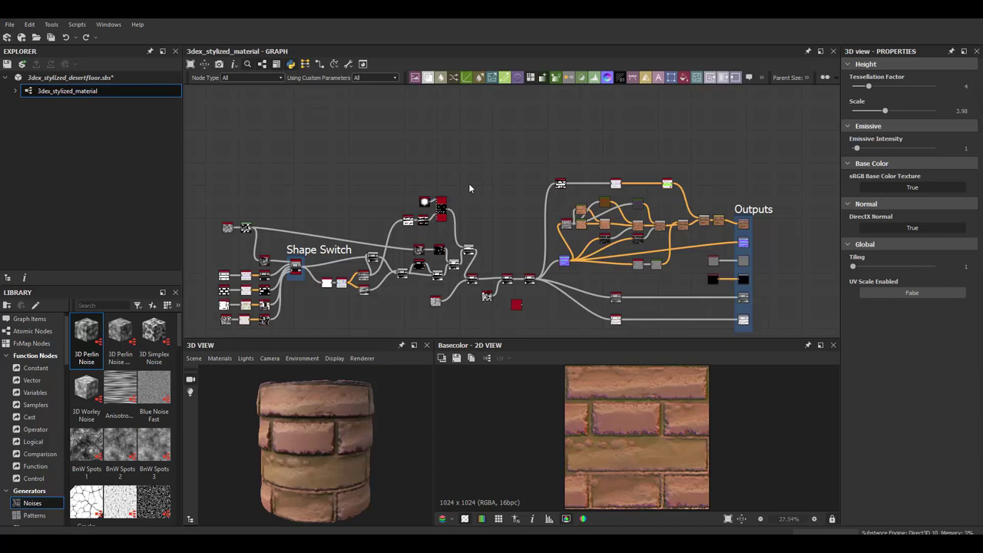
scroll(470, 177, down, 2)
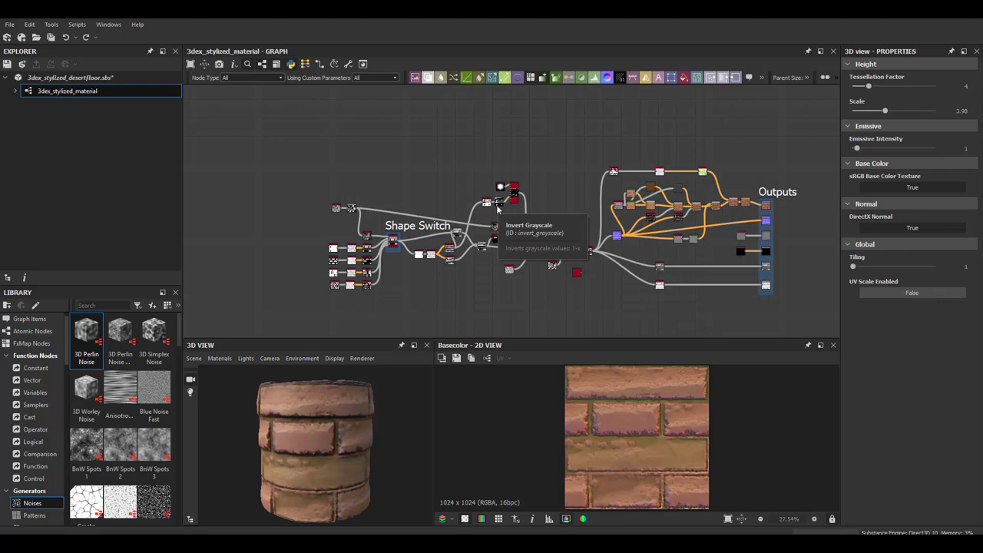
- Examine the brick, cell and stone pattern chains and the Flood Fill nodes feeding the Shape Switch
scroll(402, 215, up, 5)
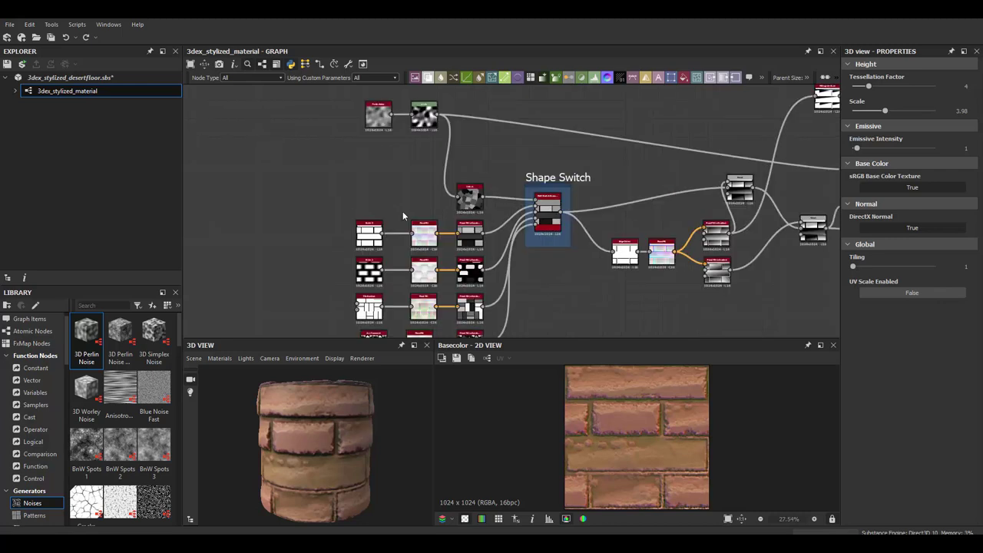
middle_drag(384, 214, 382, 183)
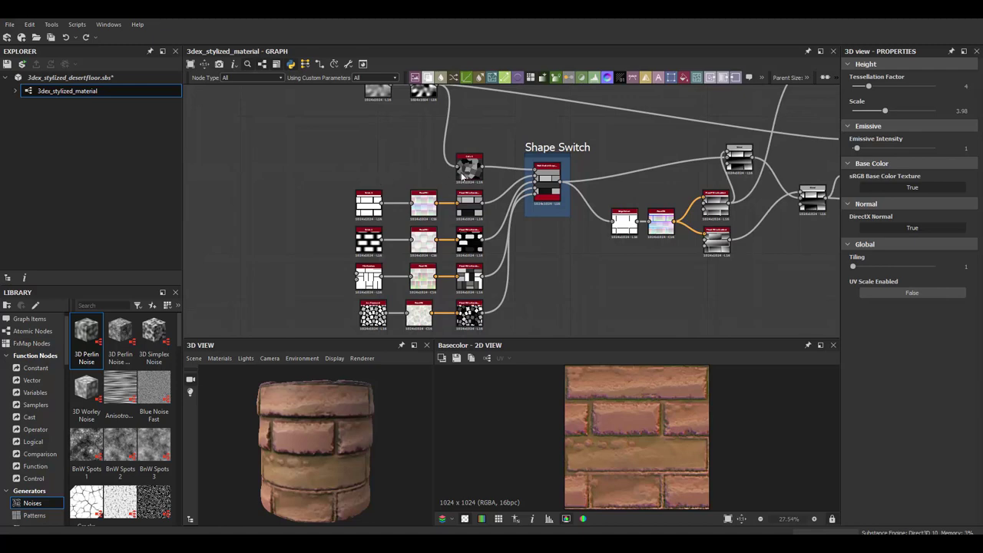
scroll(495, 174, down, 5)
middle_drag(627, 177, 563, 225)
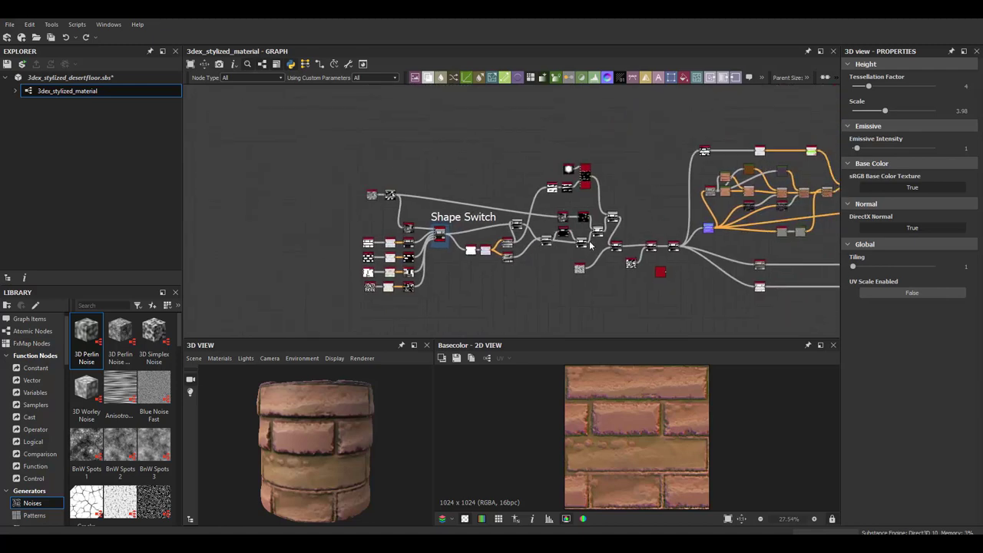
scroll(402, 203, up, 5)
middle_drag(390, 224, 419, 220)
scroll(516, 152, down, 1)
middle_drag(503, 134, 489, 198)
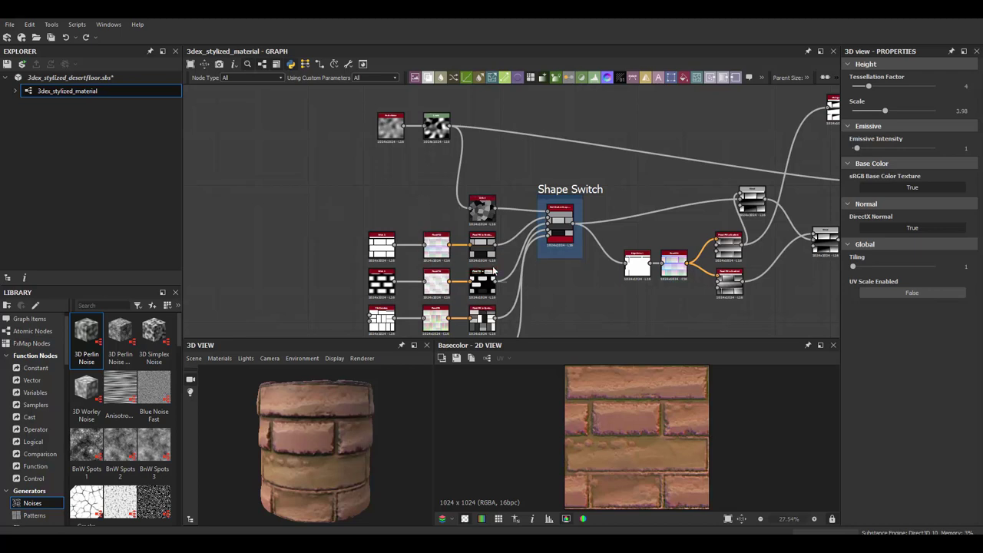
middle_drag(507, 229, 504, 183)
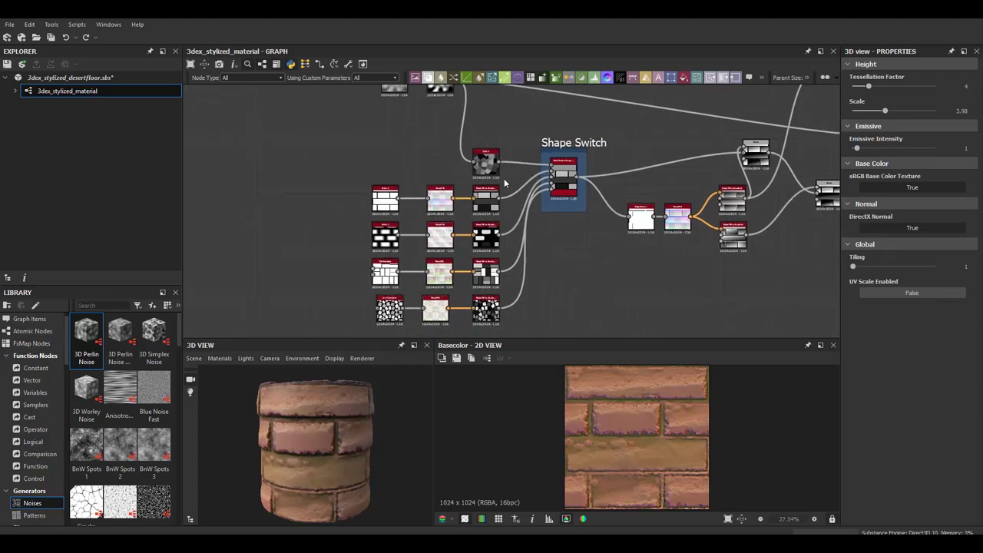
middle_drag(483, 122, 476, 193)
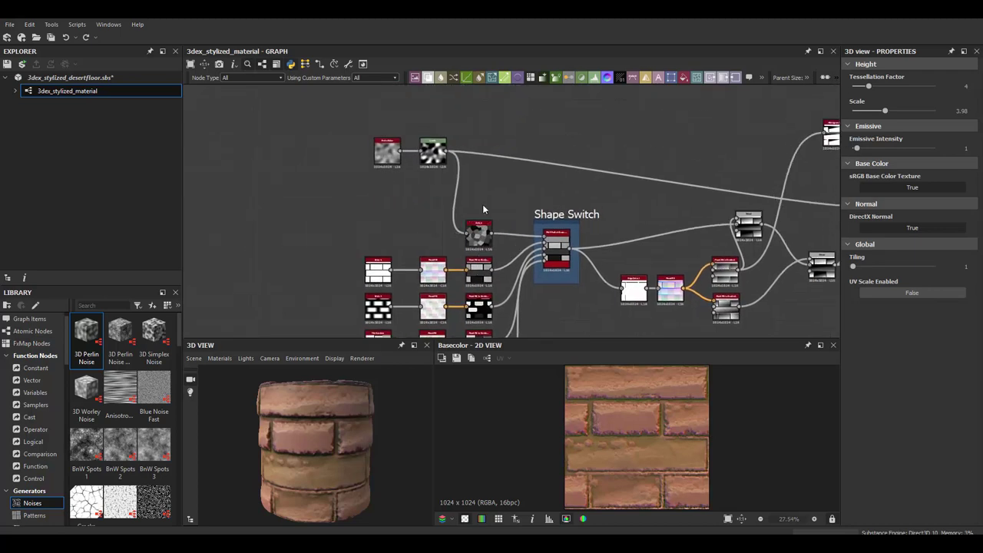
- Move the noise source and Cells 4 nodes up and away from the Flood Fill rows feeding the Shape Switch
drag(433, 153, 411, 148)
middle_drag(475, 193, 473, 118)
drag(475, 150, 452, 111)
middle_drag(502, 155, 502, 160)
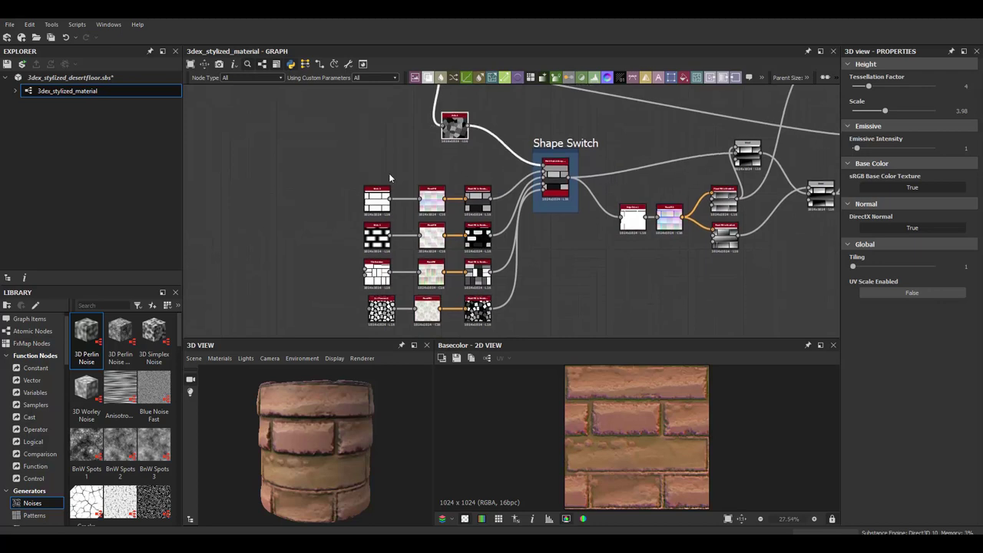
- Create a new graph named floodfill_with_switch from the selected Flood Fill nodes, their grayscale conversions and the framed Shape Switch node
drag(412, 162, 553, 333)
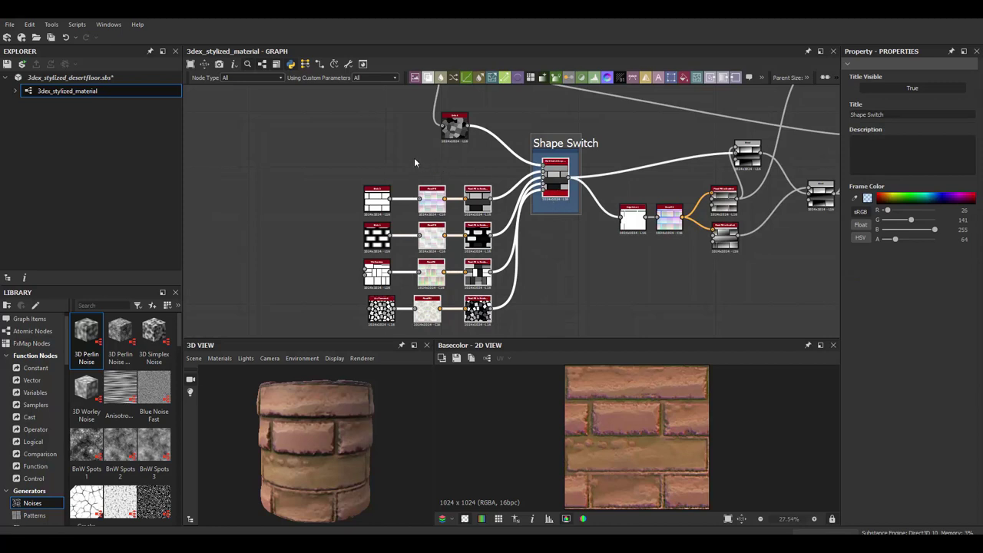
drag(414, 161, 562, 331)
middle_drag(395, 157, 369, 184)
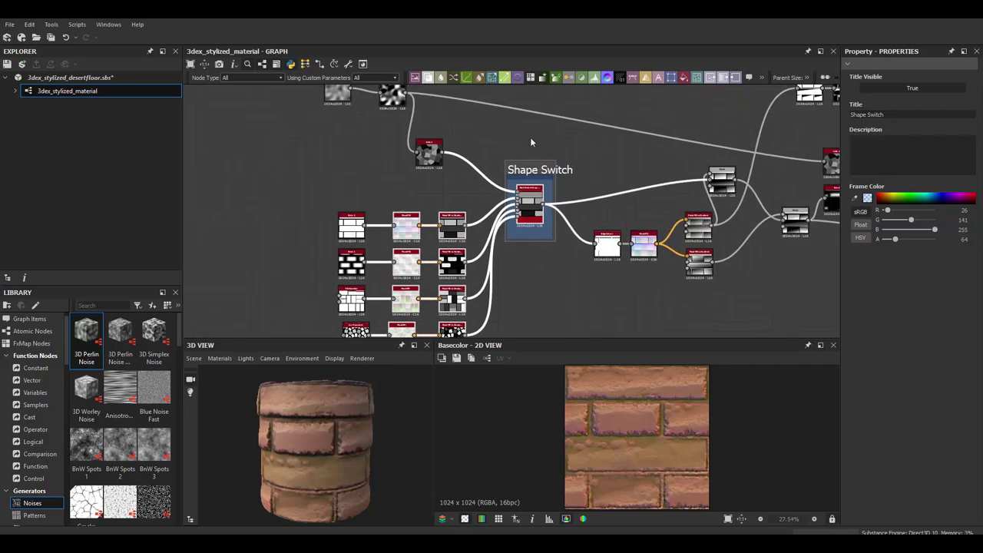
middle_drag(530, 142, 541, 115)
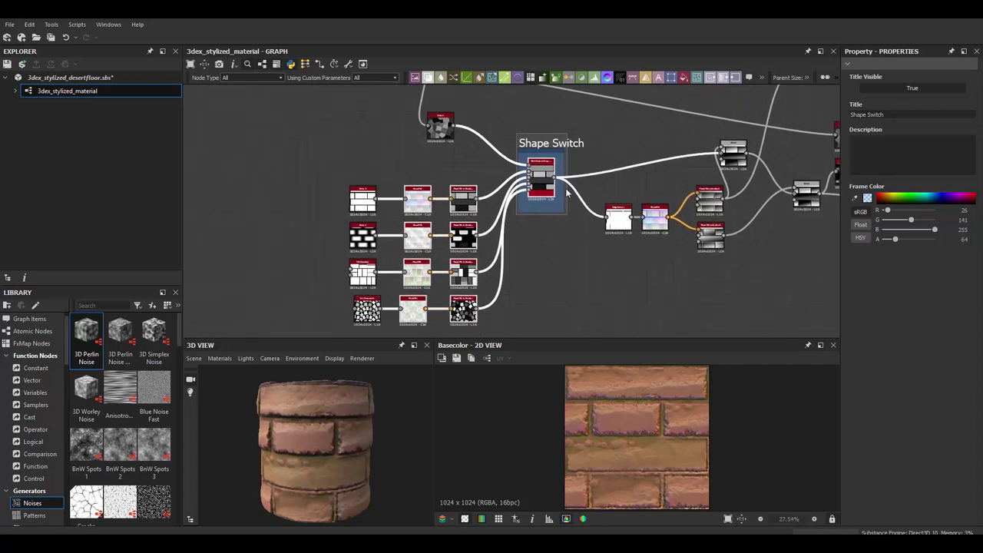
right_click(537, 166)
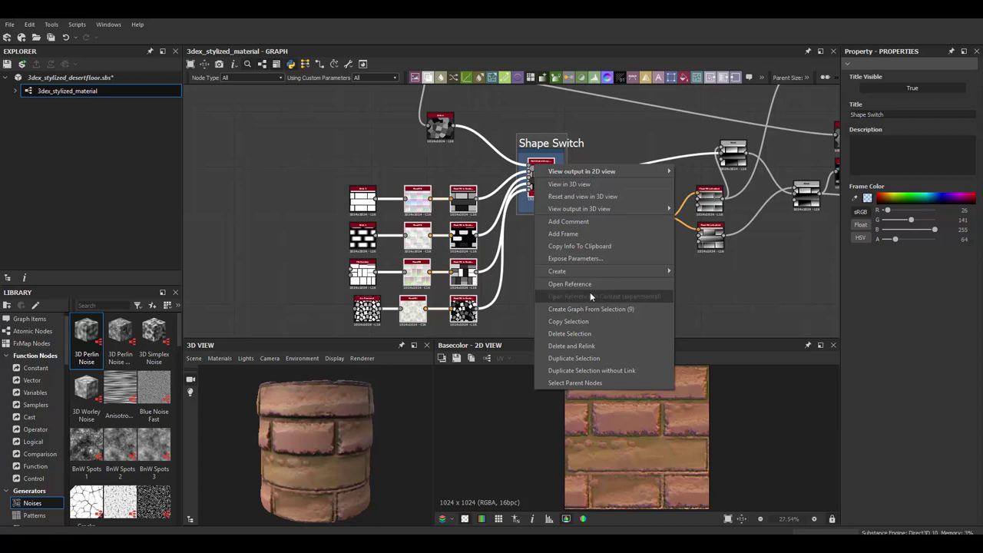
click(613, 309)
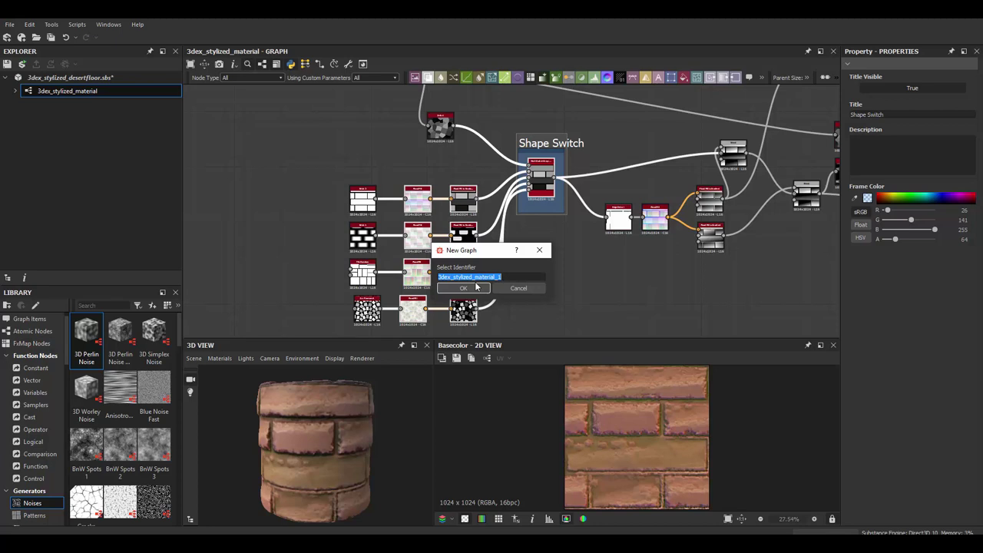
text(floor)
key(BackSpace)
text(dfill_with_mult)
key(BackSpace)
key(BackSpace)
key(BackSpace)
key(BackSpace)
text(switch)
click(464, 288)
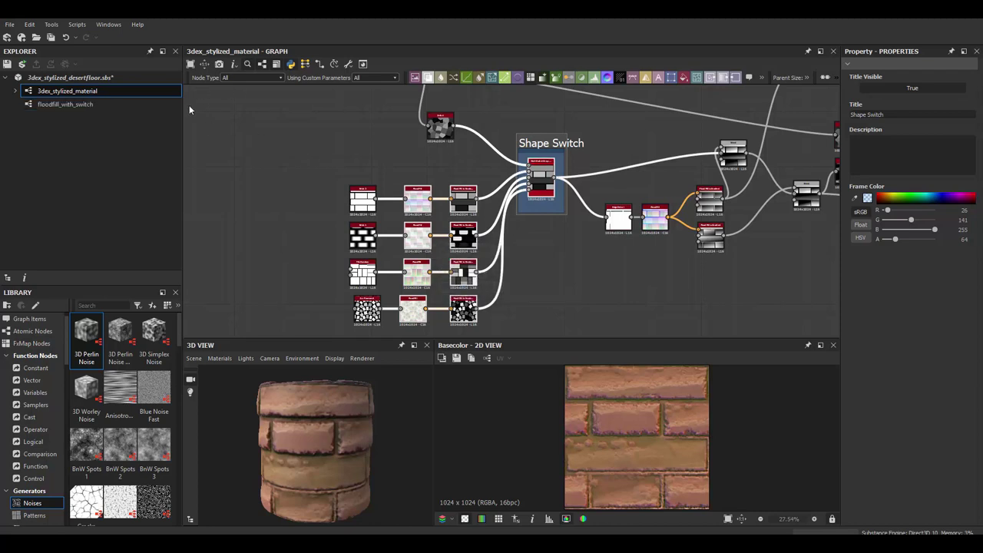
- Open the floodfill_with_switch graph to examine its copied nodes and return to the 3dex_stylized_material graph
click(54, 104)
double_click(55, 104)
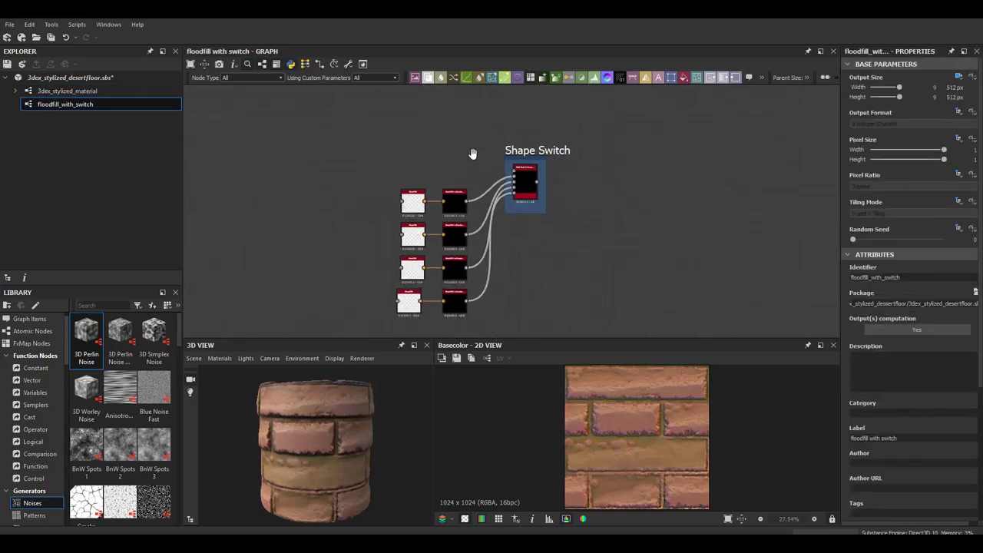
click(83, 92)
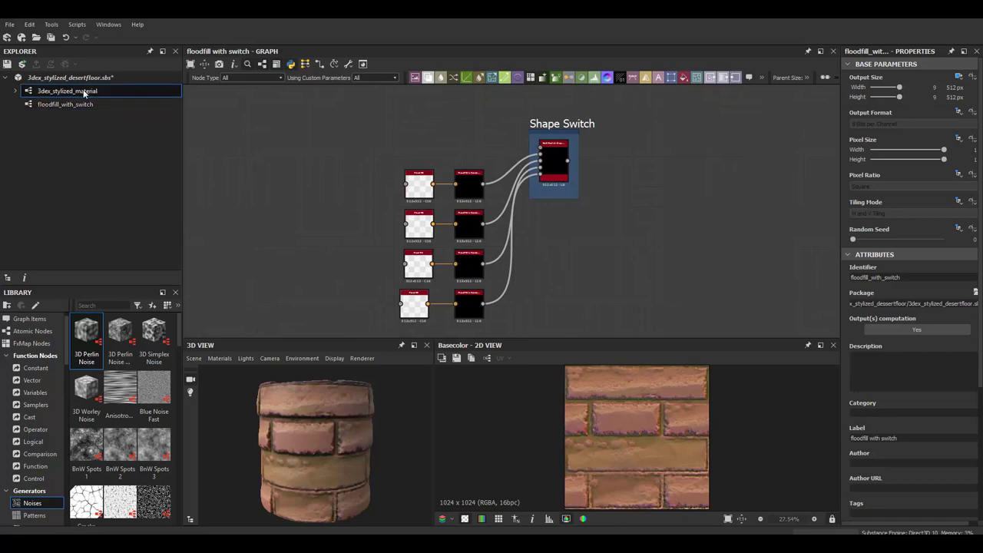
double_click(85, 92)
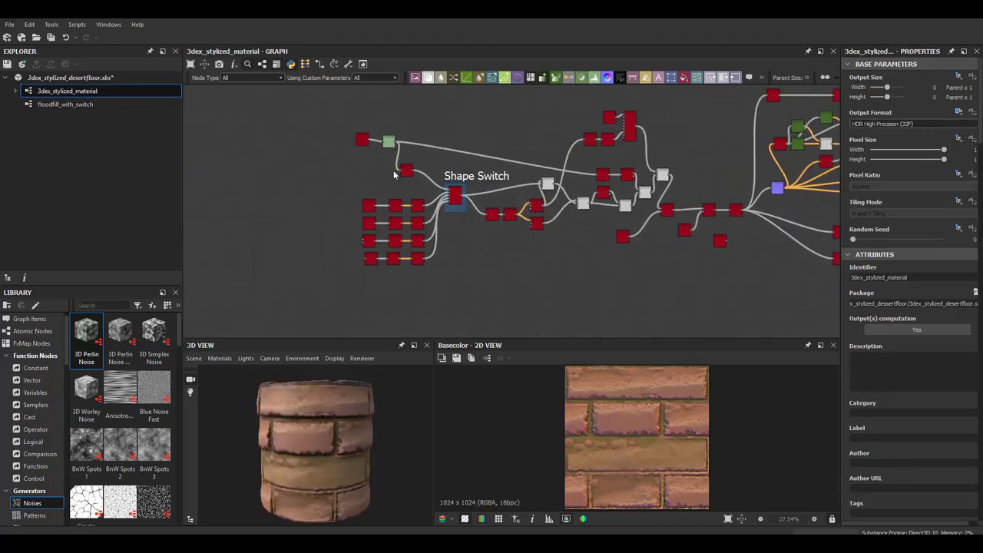
- Place an instance of floodfill_with_switch in the main material graph, just above the Shape Switch frame
drag(115, 104, 566, 189)
scroll(568, 192, up, 2)
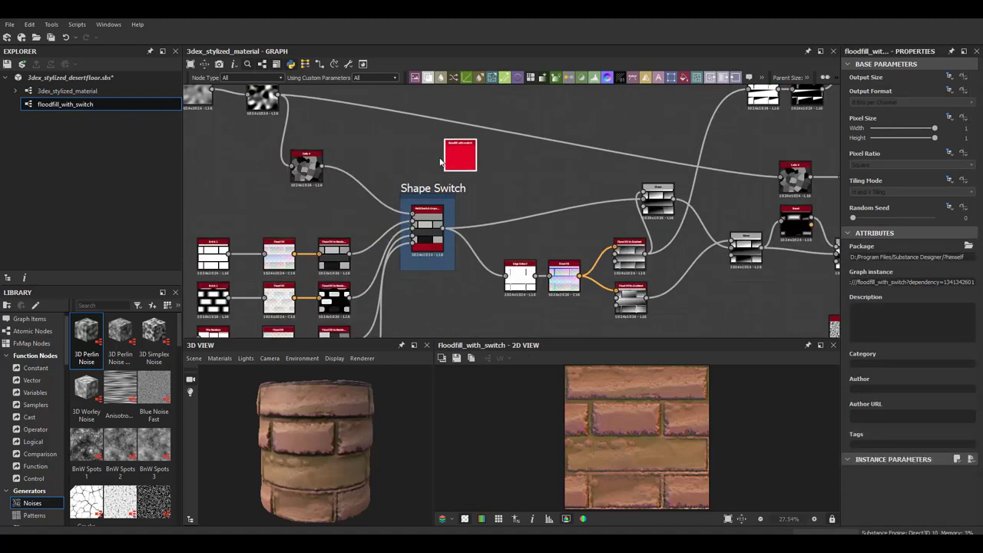
drag(440, 161, 425, 170)
middle_drag(444, 161, 495, 159)
drag(481, 167, 487, 171)
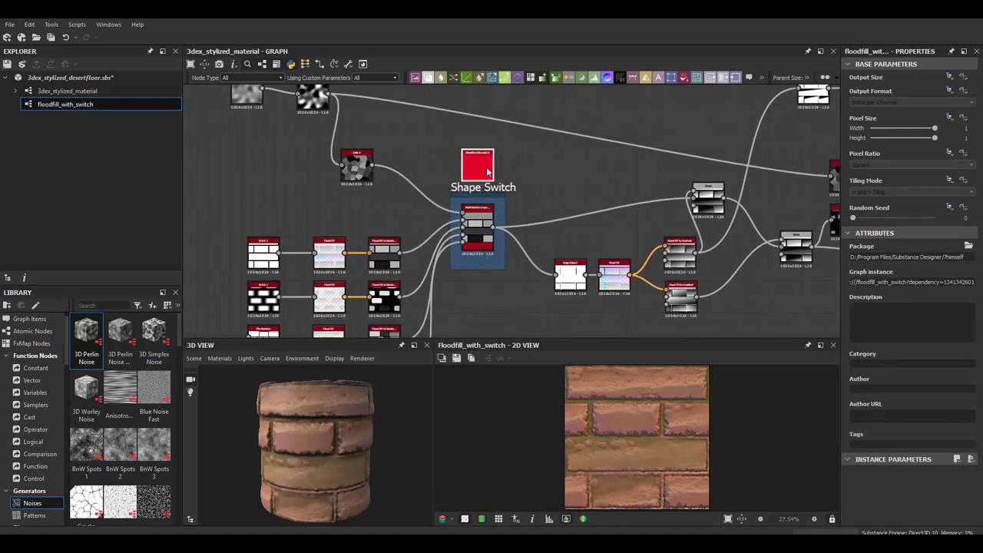
- Open the floodfill_with_switch graph, add an Input Grayscale node and connect it to the first Flood Fill node
double_click(72, 107)
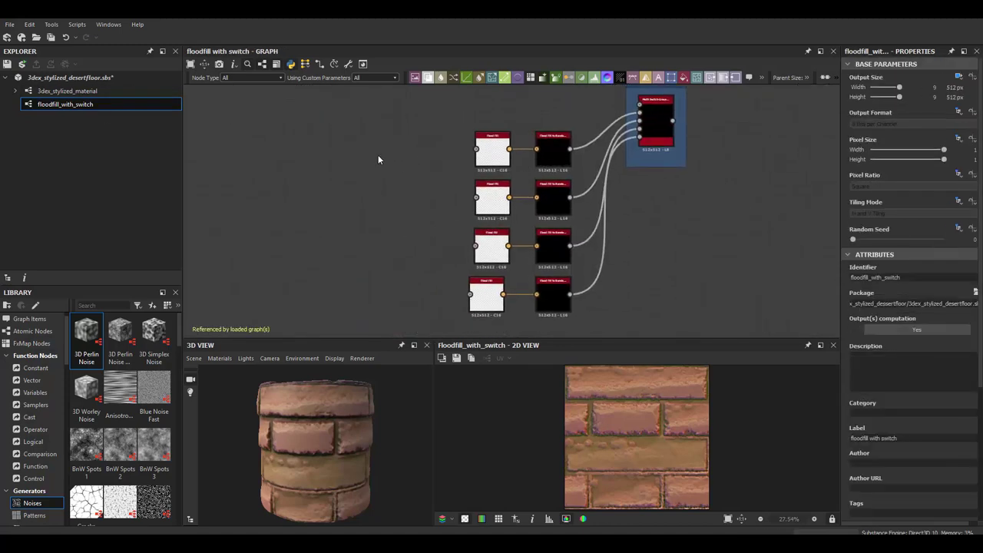
key(space)
text(input)
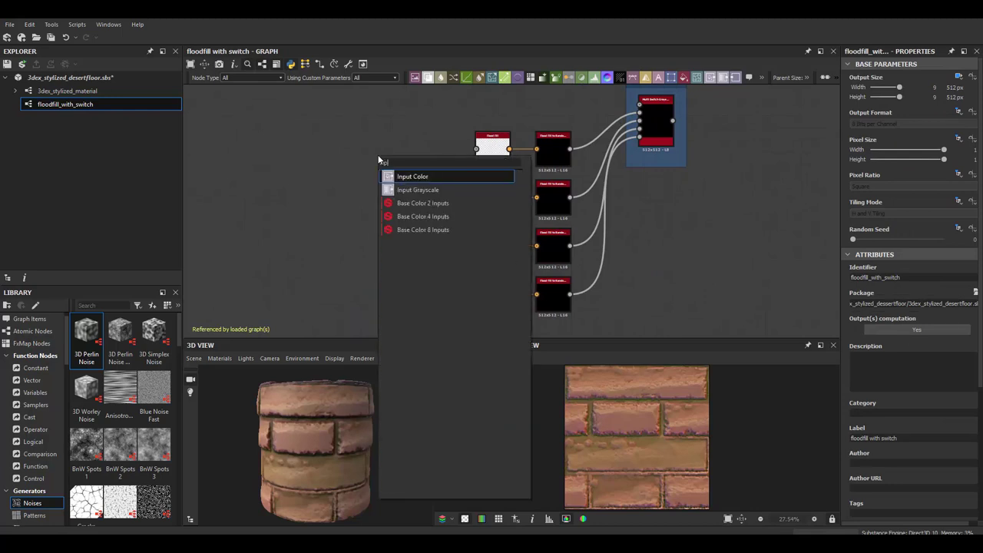
click(419, 189)
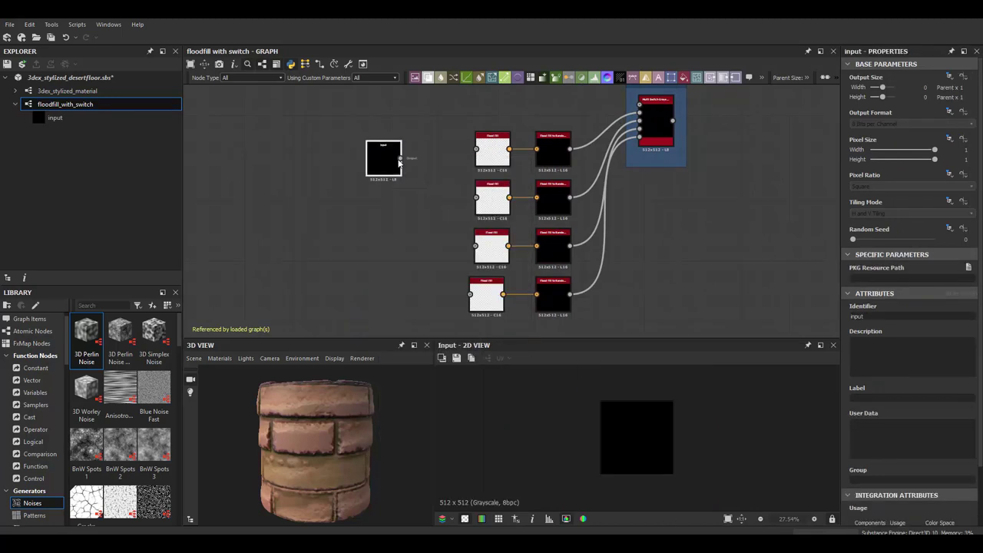
drag(473, 154, 476, 150)
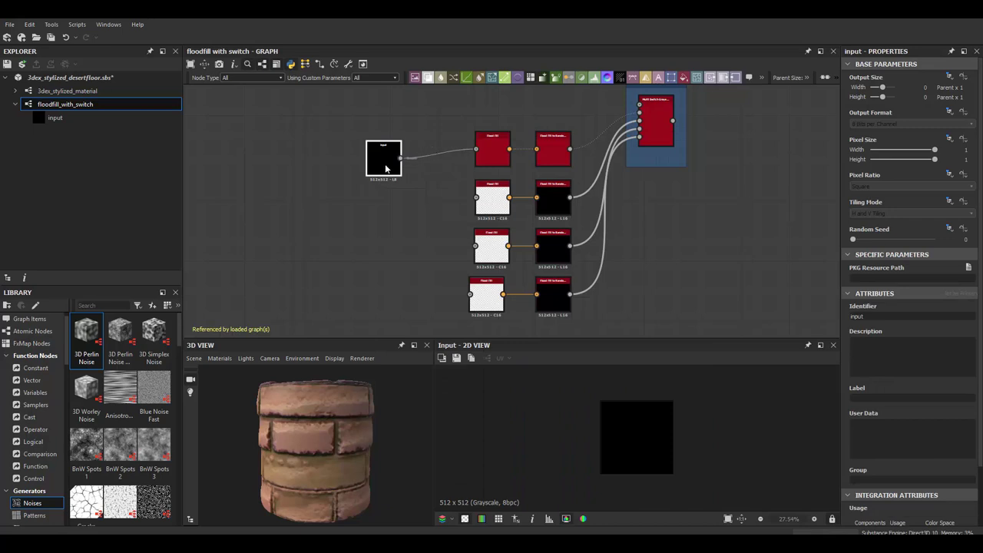
drag(398, 166, 411, 157)
- Duplicate the grayscale input three times and connect the copies to the remaining Flood Fill nodes
key(ctrl+c)
key(ctrl+v)
drag(506, 207, 413, 304)
click(423, 218)
key(ctrl+c)
key(ctrl+v)
key(ctrl+d)
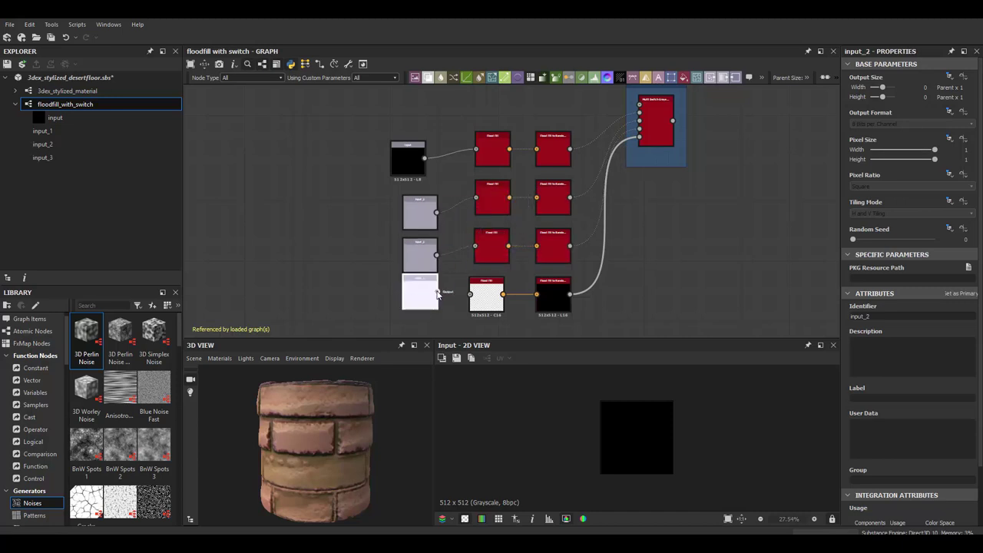
- Duplicate the grayscale input once more and connect it to the first input of the Multi Switch node in the Shape Switch frame
middle_drag(536, 152, 483, 259)
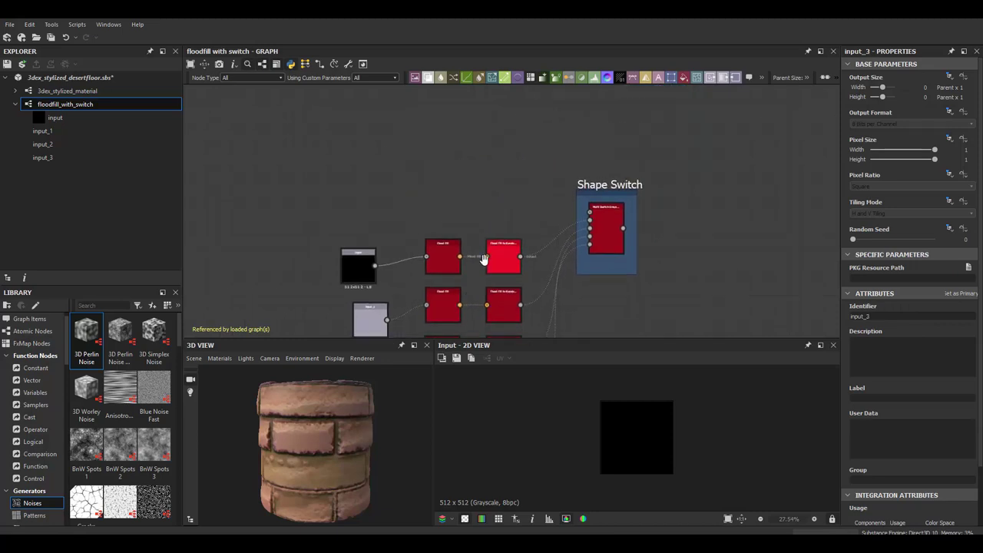
click(366, 261)
key(ctrl+d)
click(628, 222)
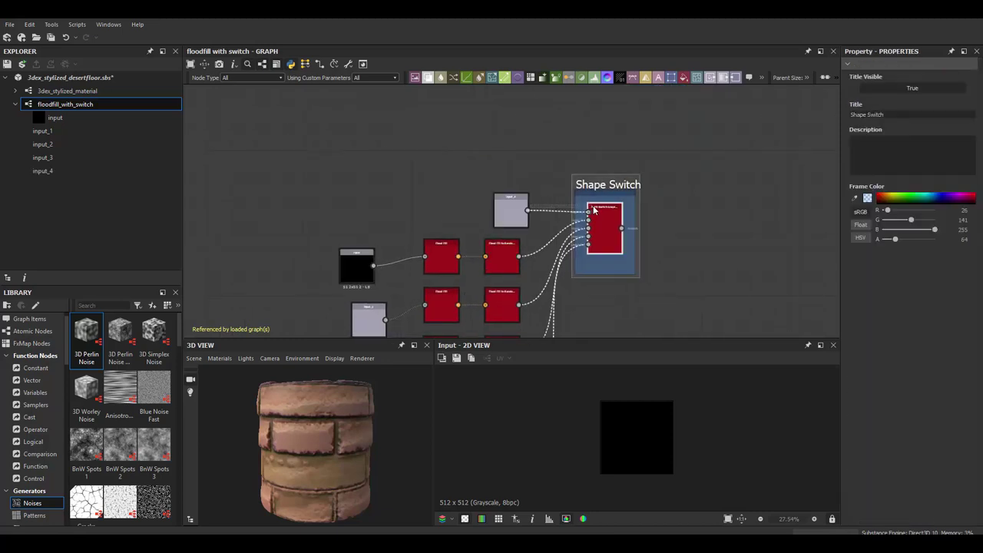
middle_drag(659, 217, 624, 193)
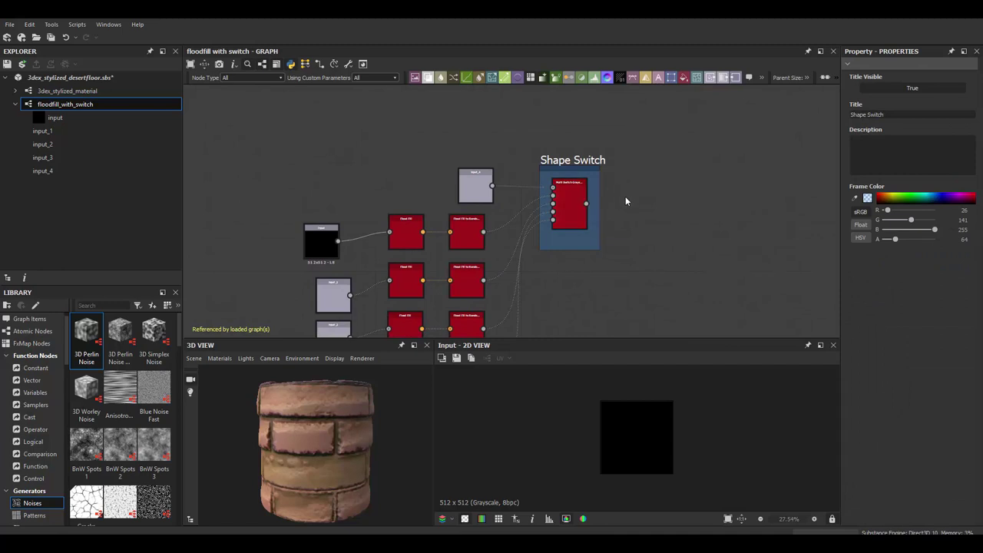
- Add an Output node beside the Shape Switch frame and connect the Multi Switch node's result to it
key(space)
text(out)
click(645, 217)
drag(612, 192, 648, 205)
drag(587, 202, 631, 205)
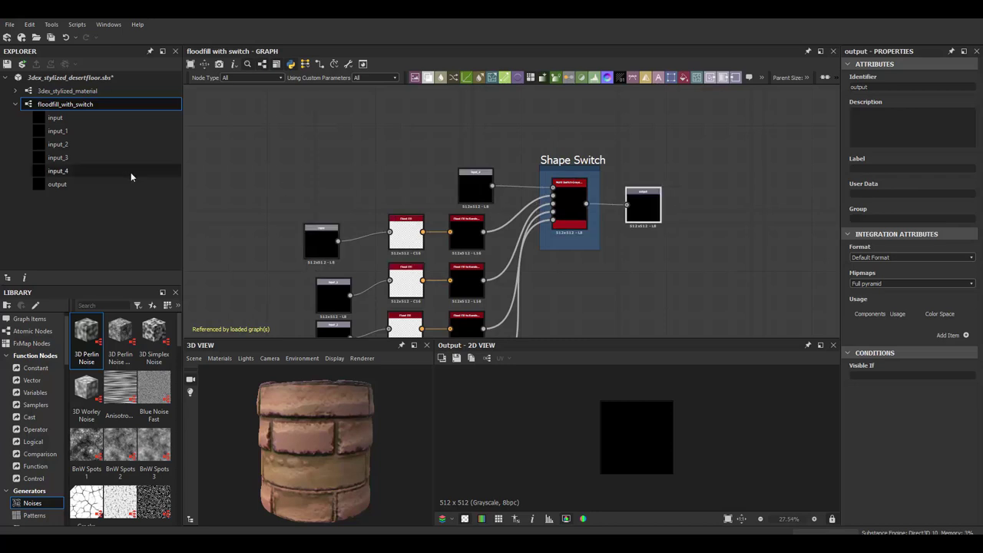
- Open the 3dex_stylized_material graph and connect Cells 4 to the first input of the floodfill_with_switch node
click(74, 92)
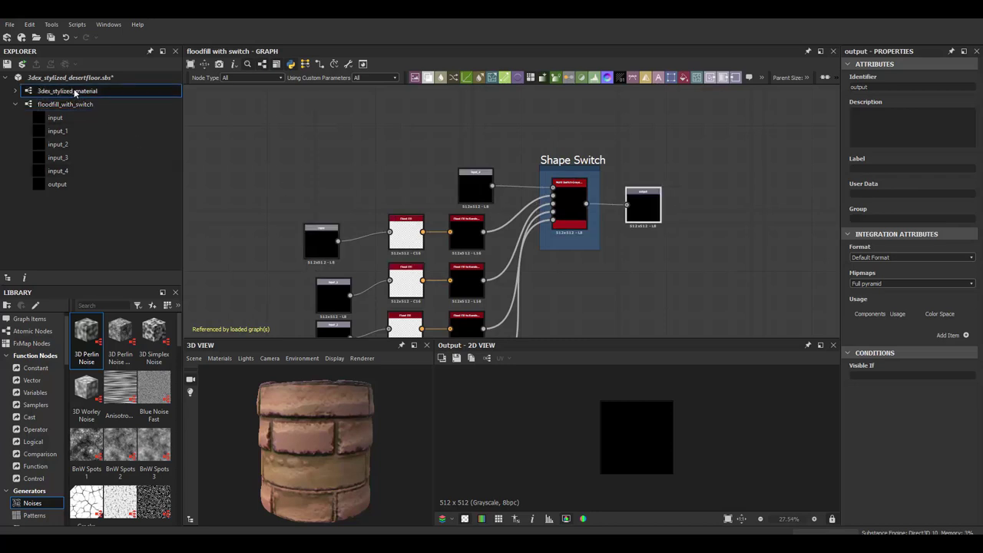
double_click(75, 91)
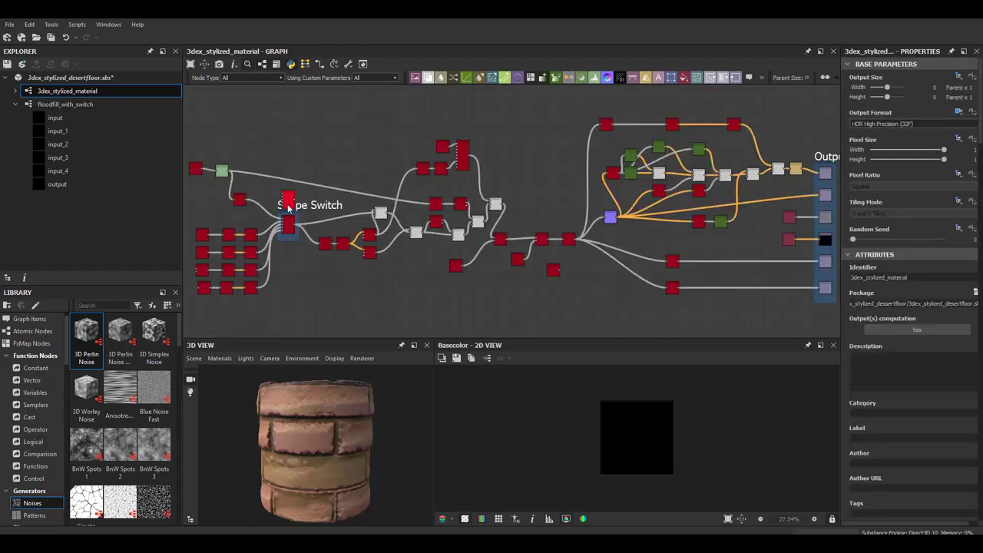
key(f)
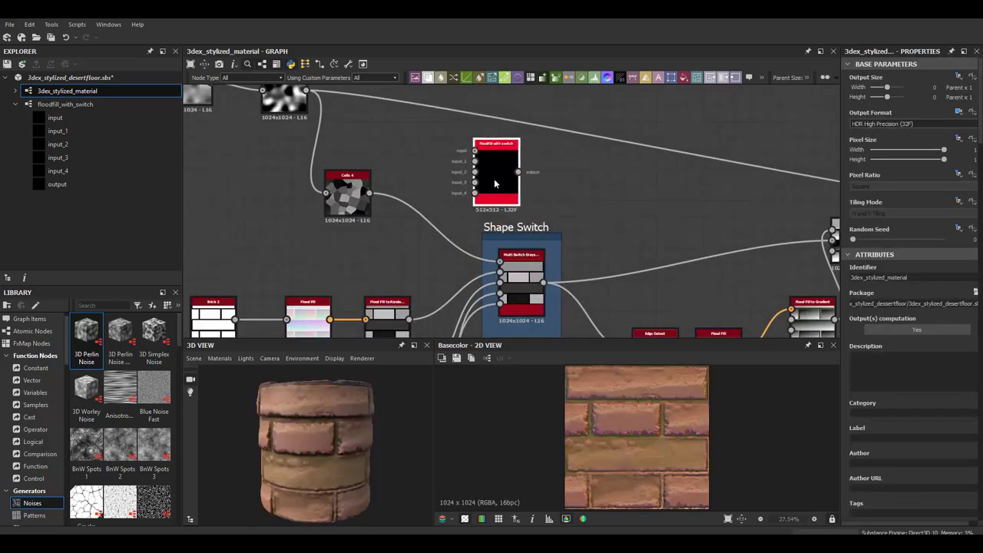
drag(370, 192, 512, 159)
scroll(440, 231, down, 1)
middle_drag(440, 230, 473, 218)
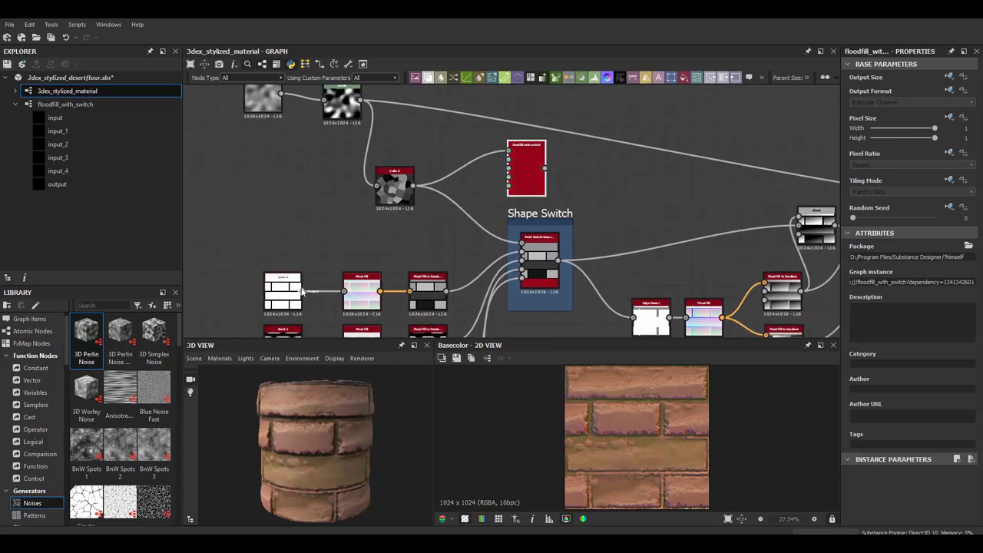
- Connect Brick 2, Brick 1, Tile Random and the bottom stone pattern to the second through fifth inputs of floodfill_with_switch
drag(300, 291, 509, 160)
scroll(443, 272, down, 1)
middle_drag(442, 275, 460, 178)
middle_drag(375, 243, 371, 255)
scroll(370, 254, down, 1)
scroll(456, 204, down, 1)
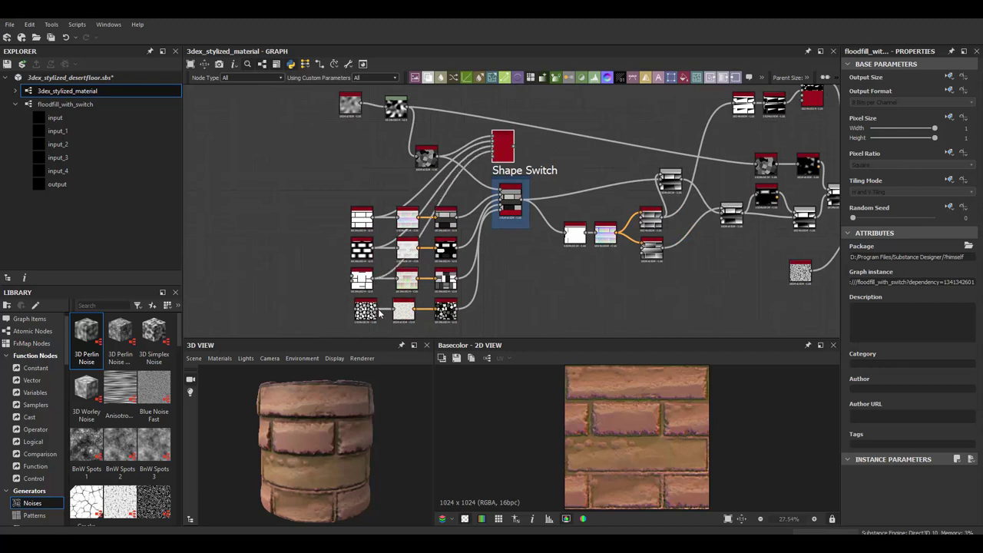
- Preview the floodfill_with_switch node's output and nudge the node and Cells 4 above the Shape Switch frame
double_click(502, 143)
scroll(512, 156, up, 1)
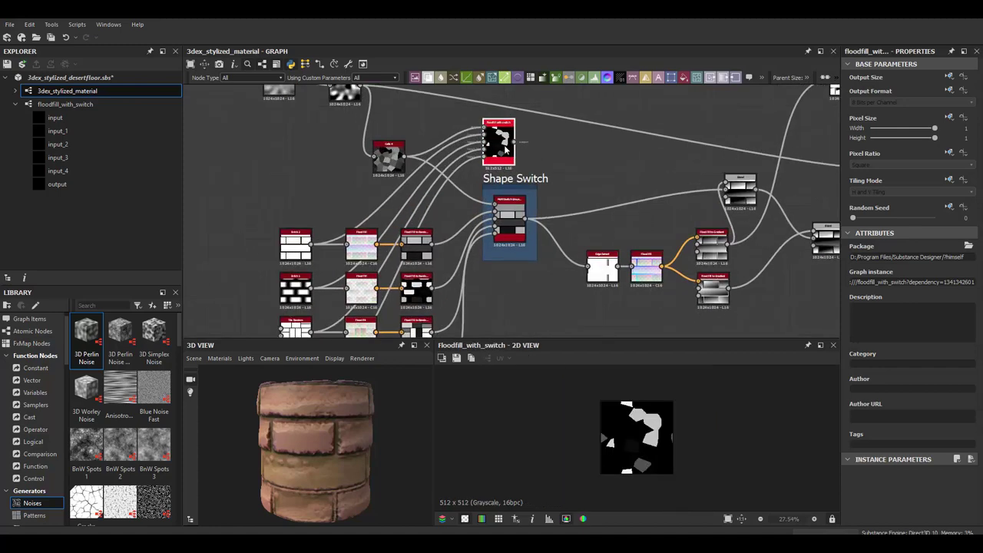
drag(504, 146, 519, 152)
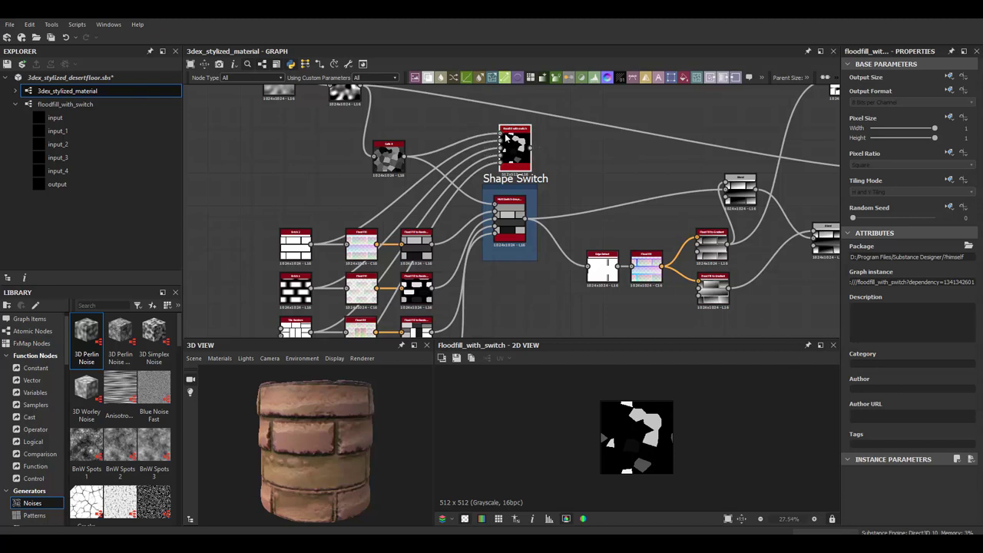
scroll(516, 142, up, 2)
middle_drag(590, 187, 522, 184)
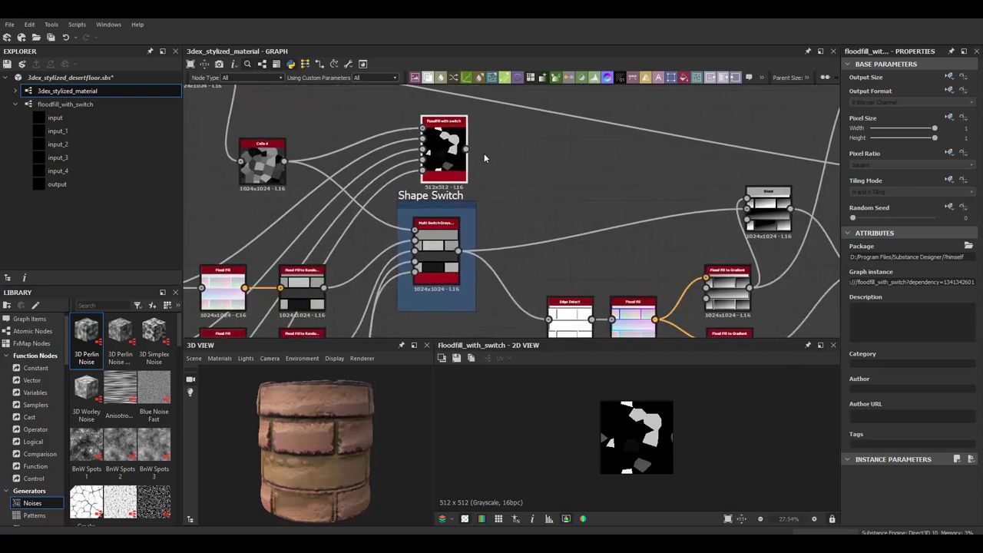
scroll(484, 157, down, 3)
drag(301, 157, 288, 144)
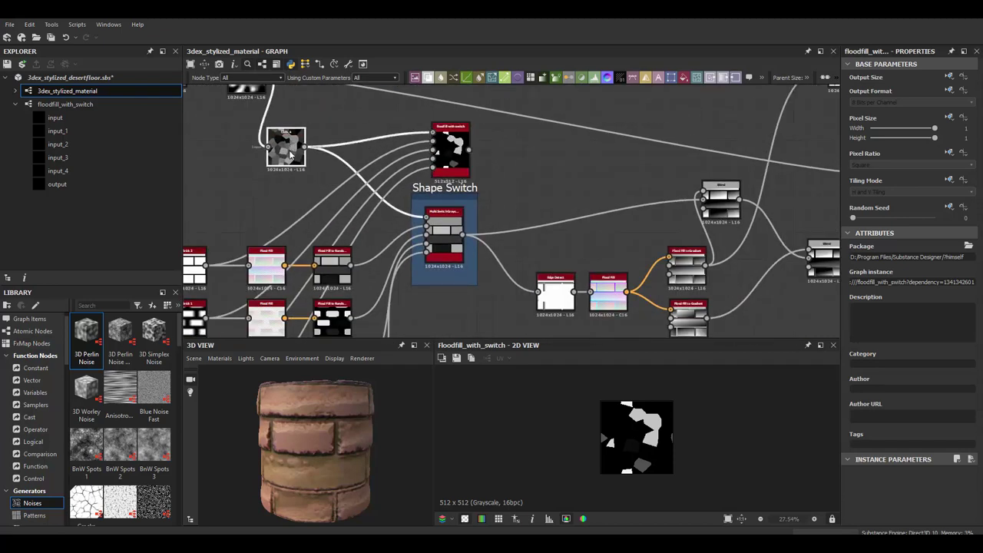
- Set the Input Selection of the Multi Switch node in the Shape Switch frame to 1
click(444, 234)
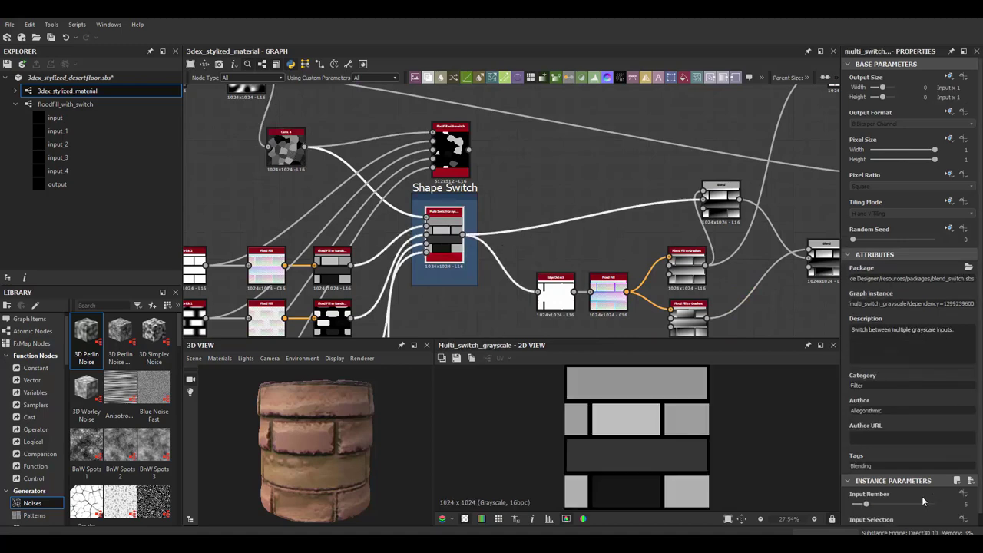
scroll(900, 504, down, 1)
drag(857, 520, 853, 519)
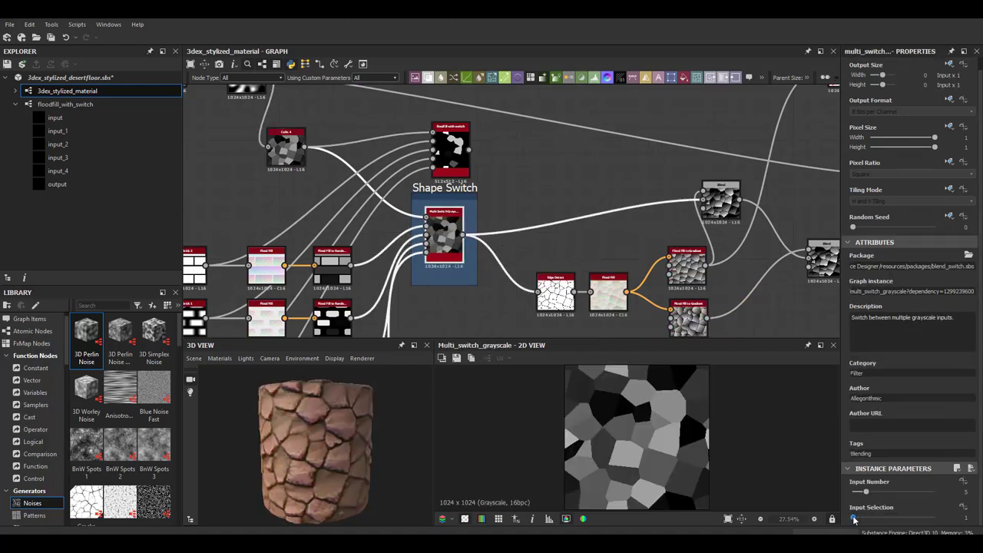
middle_drag(483, 192, 528, 224)
scroll(437, 183, up, 1)
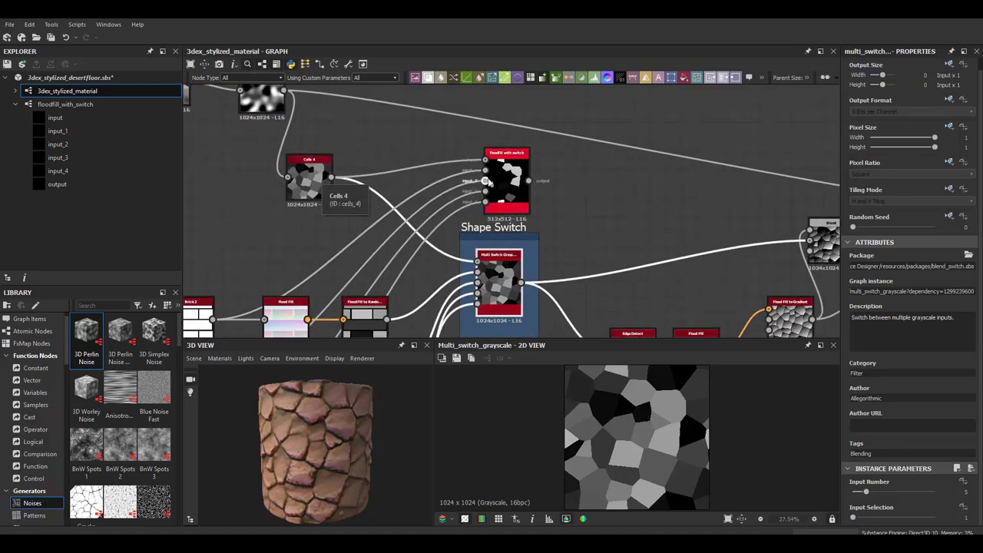
- Open the floodfill_with_switch graph and check which input node feeds the first slot of the Multi Switch
click(71, 105)
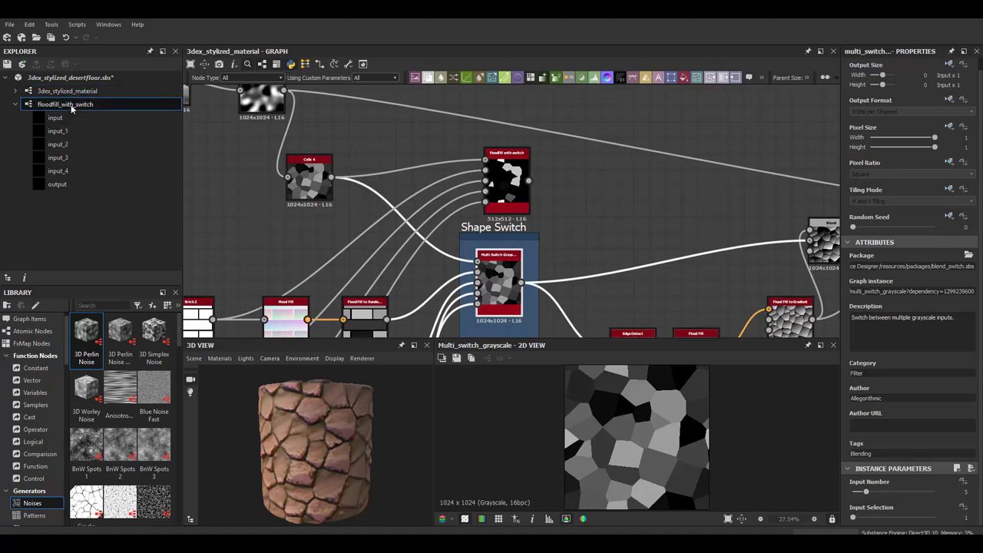
double_click(70, 105)
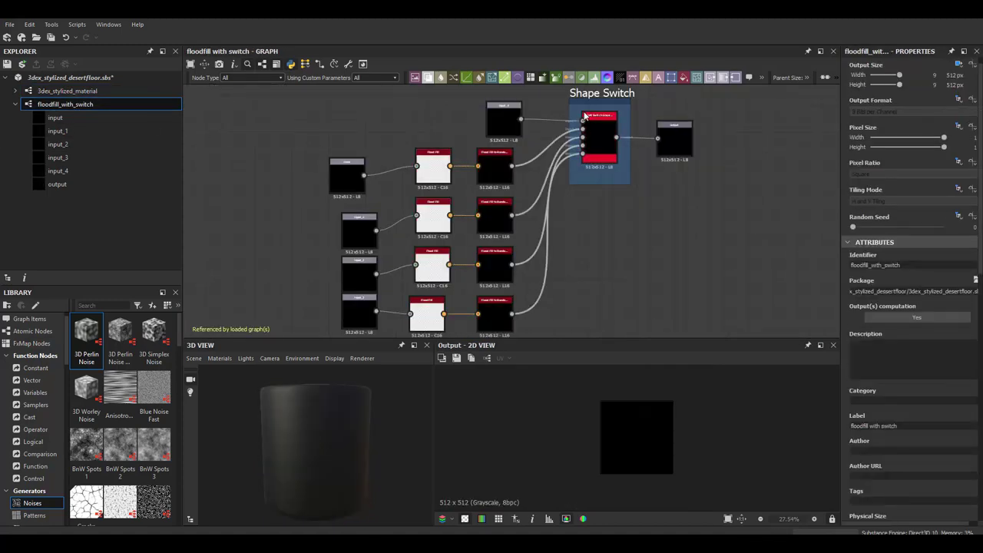
middle_drag(585, 117, 570, 173)
scroll(569, 173, up, 2)
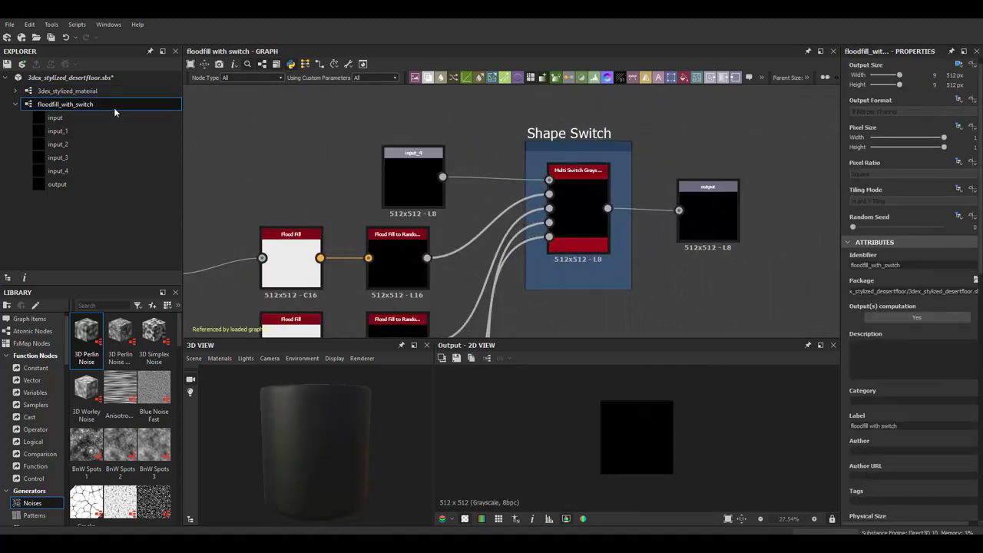
- Return to the 3dex_stylized_material graph and connect Cells 4 to the last input of the floodfill_with_switch node
click(80, 93)
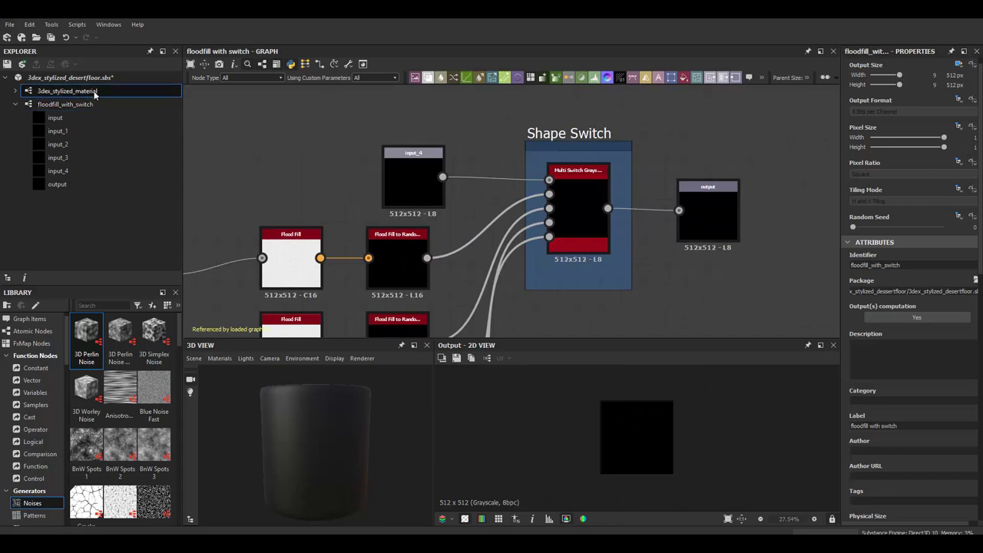
double_click(95, 92)
scroll(307, 172, up, 3)
middle_drag(296, 186, 482, 165)
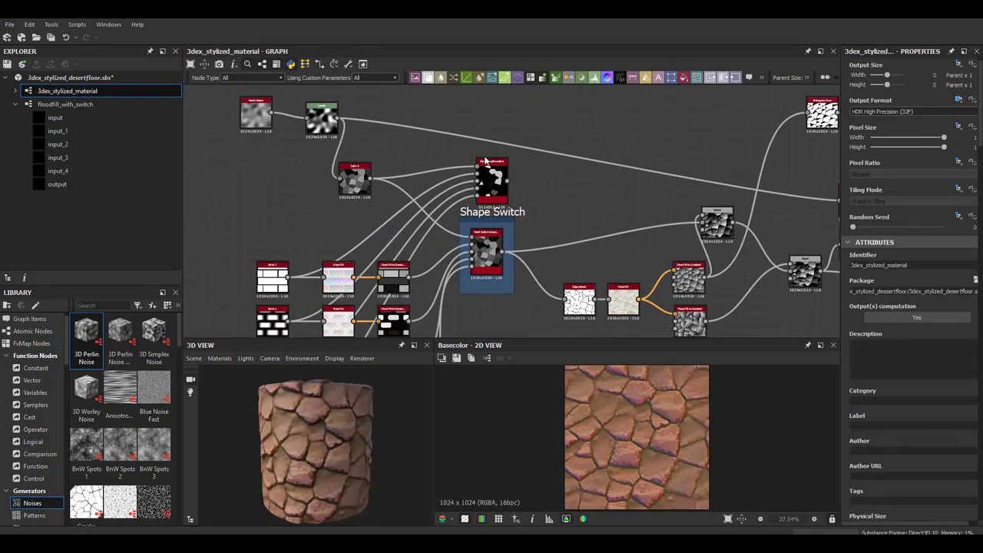
scroll(481, 165, up, 2)
scroll(461, 171, up, 1)
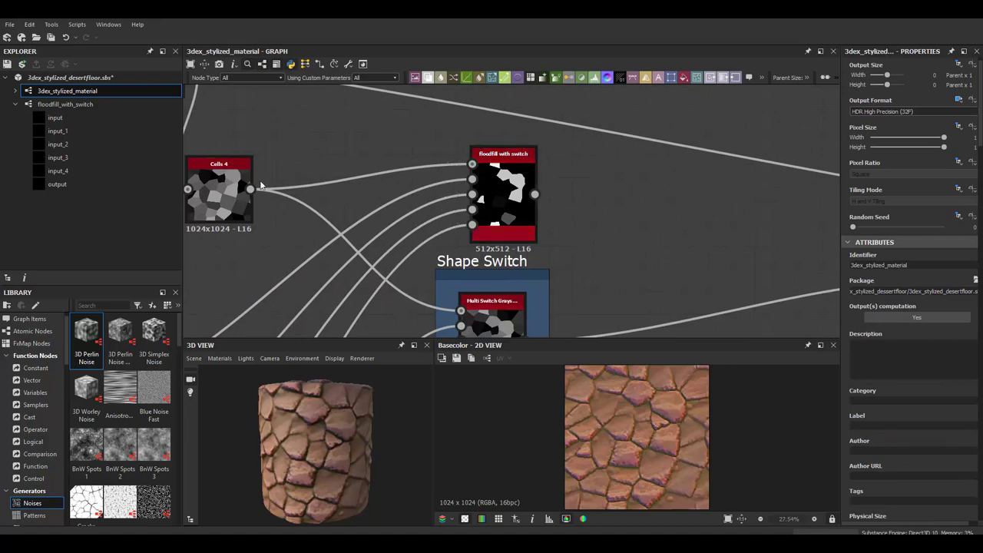
scroll(382, 211, down, 3)
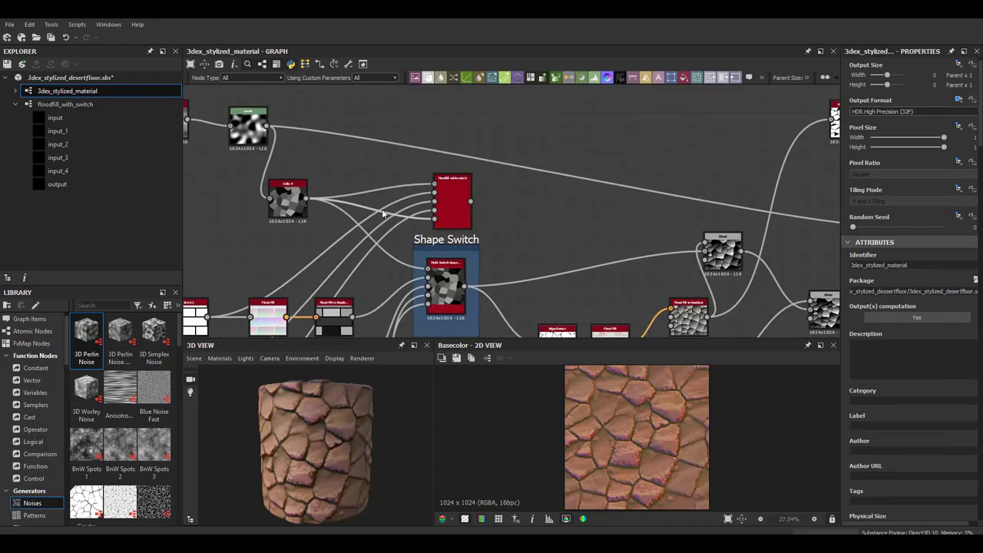
middle_drag(384, 208, 466, 142)
scroll(300, 232, down, 1)
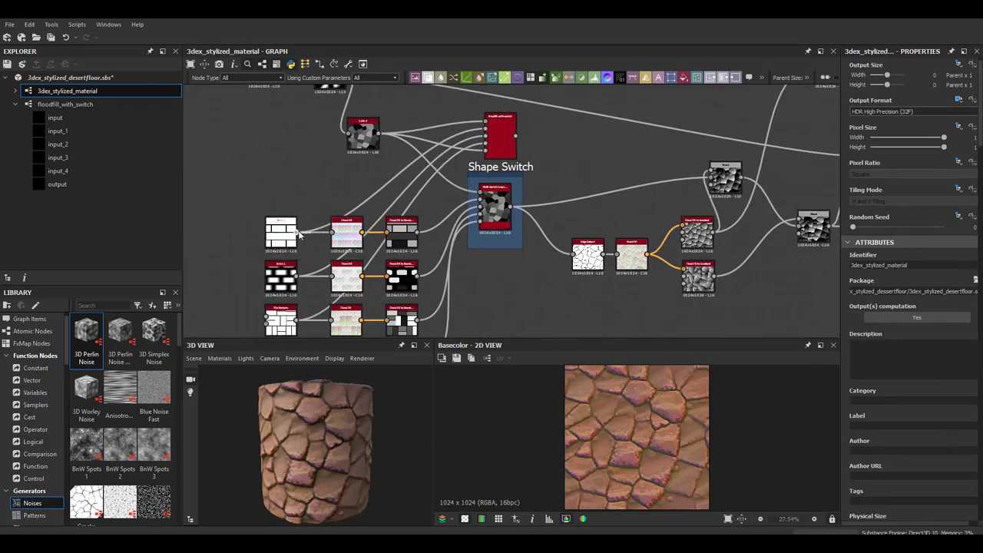
- Connect Brick 2, Brick 1, Tile Random and the bottom stone pattern to the first four floodfill_with_switch inputs, and preview the result
drag(297, 232, 486, 122)
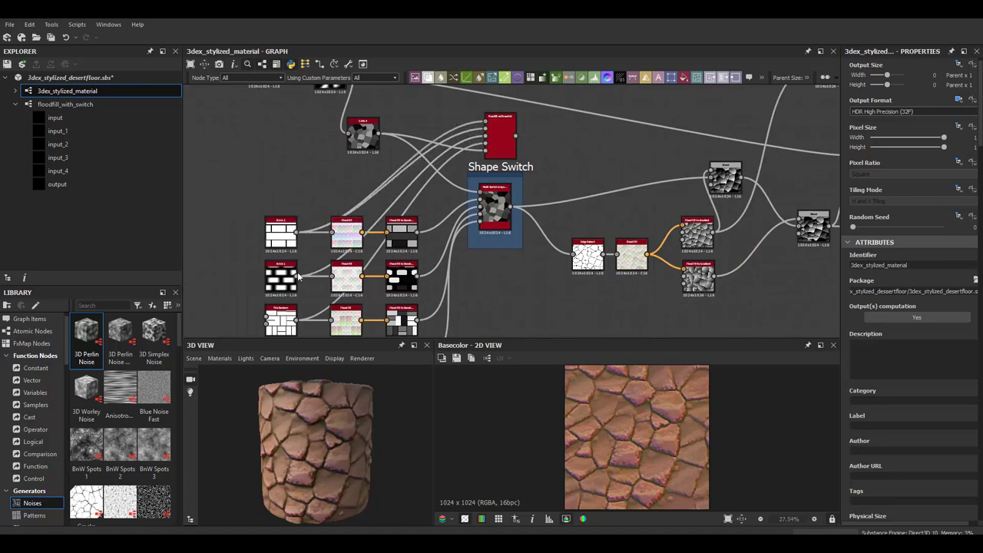
drag(297, 277, 486, 129)
middle_drag(323, 247, 329, 222)
drag(303, 296, 490, 111)
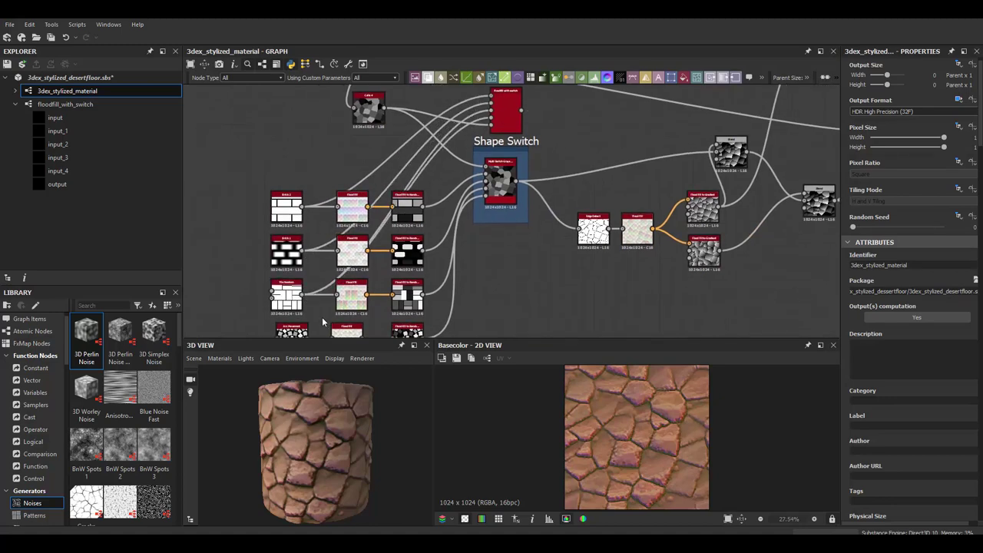
middle_drag(319, 304, 320, 299)
drag(309, 335, 492, 113)
double_click(508, 112)
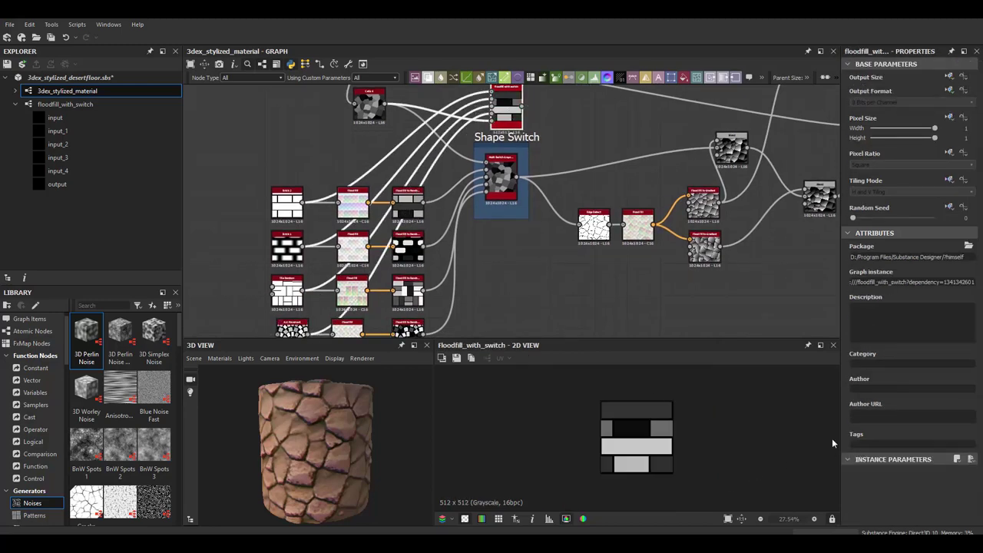
- Connect the floodfill_with_switch output to the Blend and Edge Detect nodes in place of the old Multi Switch
middle_drag(529, 118, 531, 183)
scroll(532, 182, up, 1)
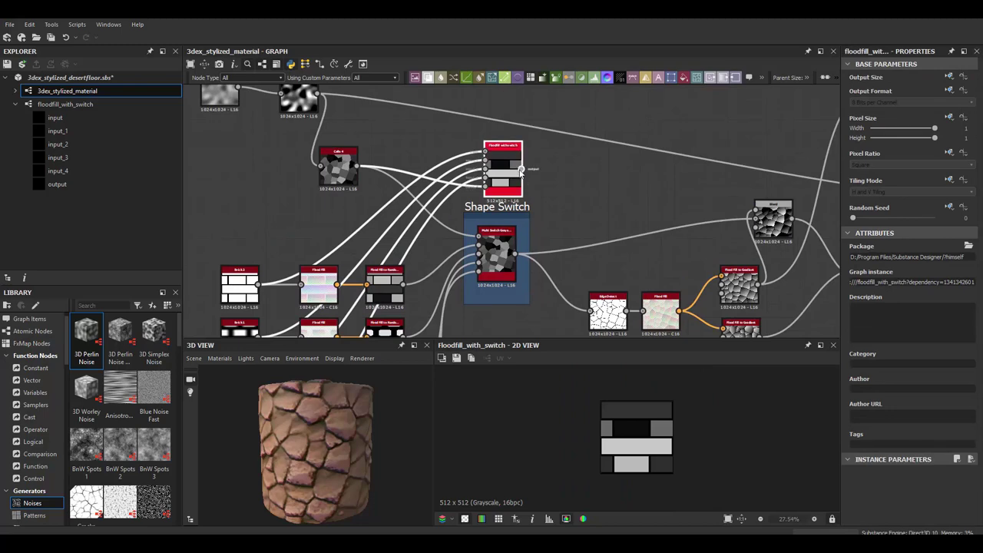
drag(521, 170, 756, 219)
middle_drag(547, 173, 549, 155)
drag(524, 152, 612, 288)
- Delete the old Flood Fill, Flood Fill to Random and Multi Switch nodes together with the Shape Switch frame
middle_drag(484, 222, 513, 154)
drag(527, 165, 514, 270)
scroll(503, 277, down, 1)
middle_drag(496, 281, 523, 224)
click(553, 290)
drag(553, 294, 524, 244)
middle_drag(558, 199, 516, 153)
scroll(513, 155, down, 1)
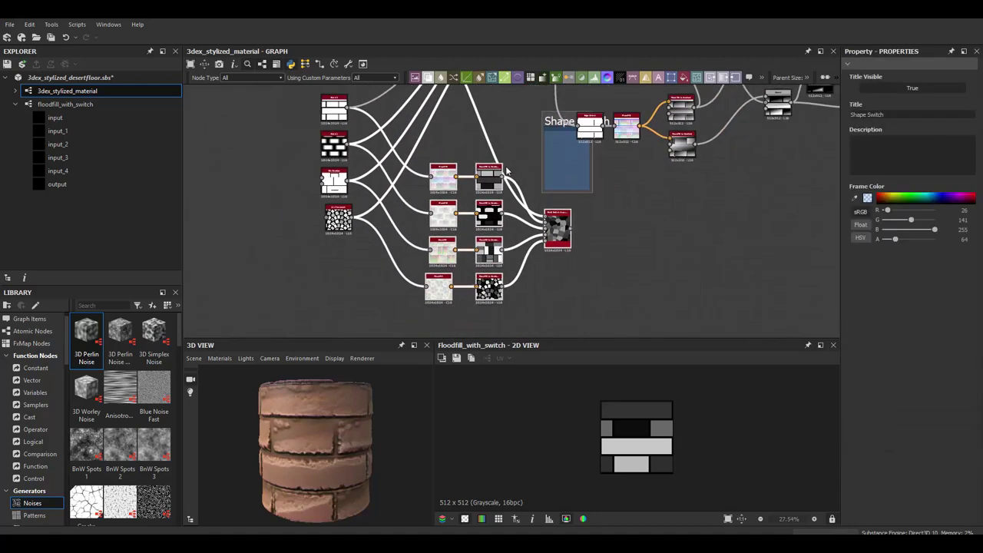
key(Delete)
- Move the floodfill_with_switch node down into the freed space and reposition Cells 4 beside it
middle_drag(507, 169, 483, 280)
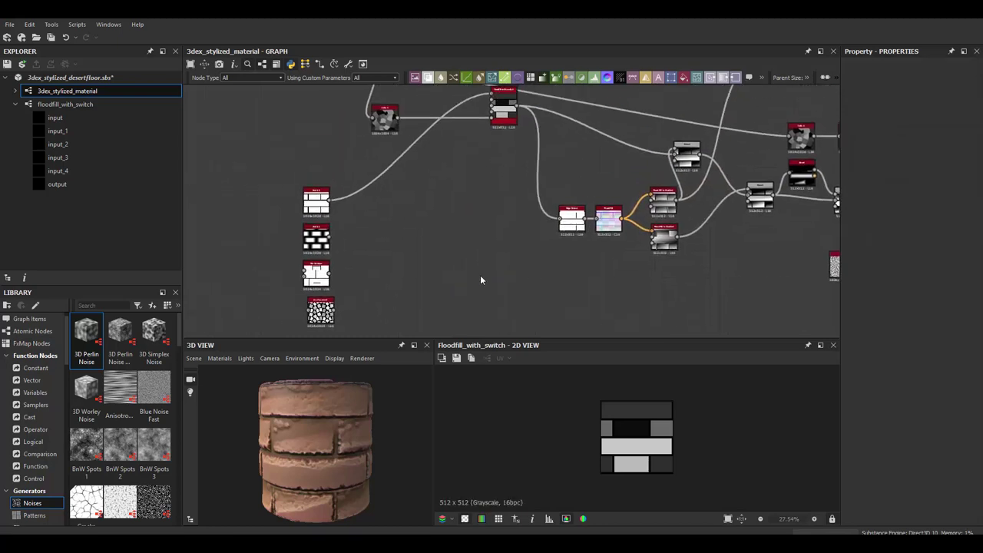
scroll(516, 122, up, 2)
middle_drag(516, 126, 518, 159)
drag(517, 158, 463, 260)
scroll(439, 181, down, 2)
middle_drag(470, 163, 507, 133)
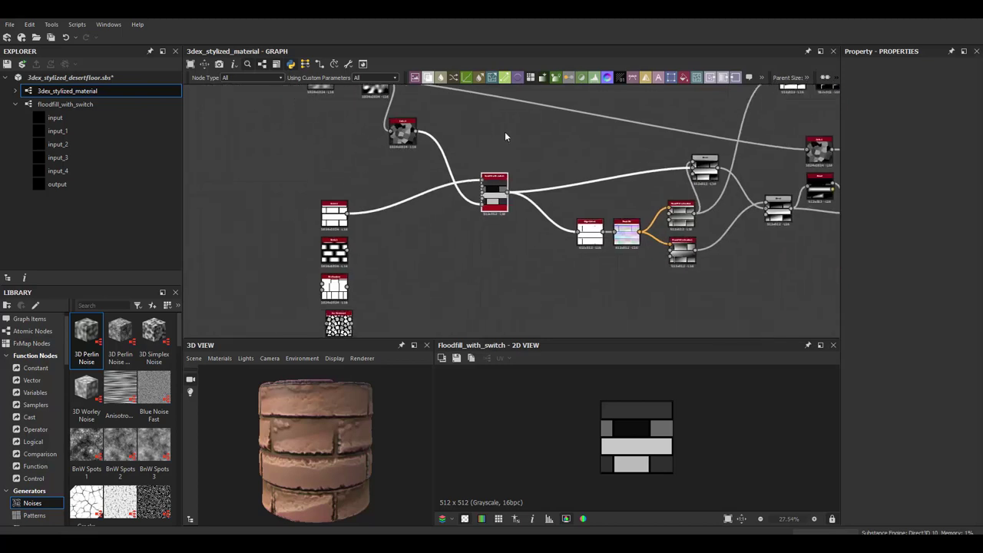
scroll(506, 166, up, 2)
scroll(396, 183, down, 1)
middle_drag(409, 150, 448, 158)
drag(415, 137, 404, 147)
middle_drag(542, 206, 546, 163)
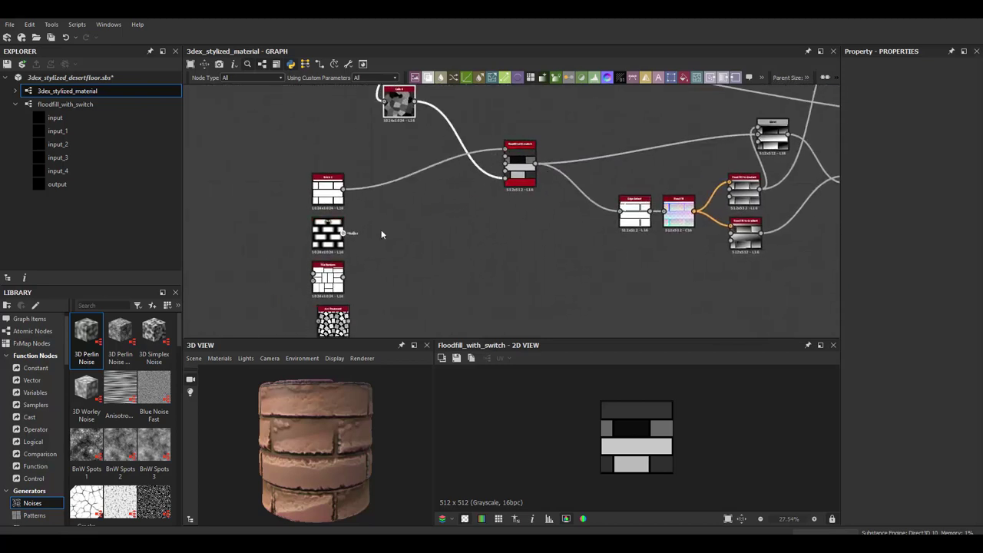
- Reconnect Brick 1, Tile Random and the bottom stone pattern to the second, third and fourth inputs of floodfill_with_switch
drag(344, 231, 505, 169)
drag(346, 277, 509, 175)
drag(350, 321, 512, 177)
click(515, 173)
scroll(507, 204, down, 3)
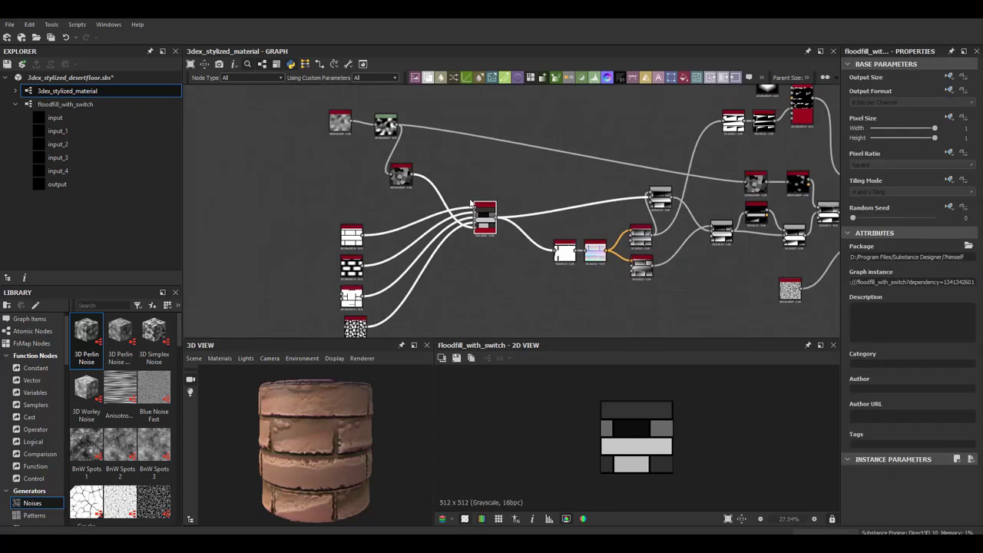
- Open the floodfill_with_switch subgraph and select the Multi Switch Grayscale node inside its Shape Switch frame
scroll(491, 230, up, 3)
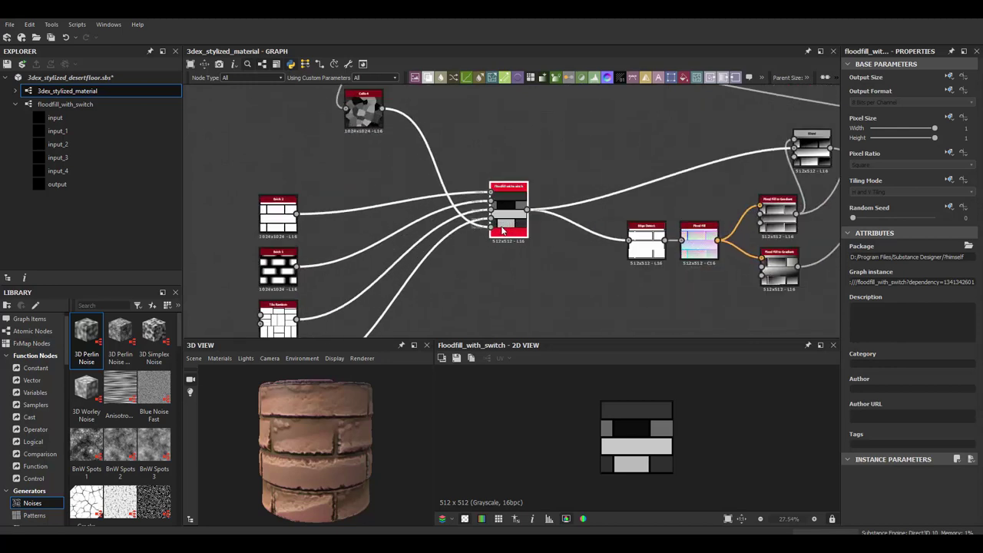
scroll(510, 202, up, 1)
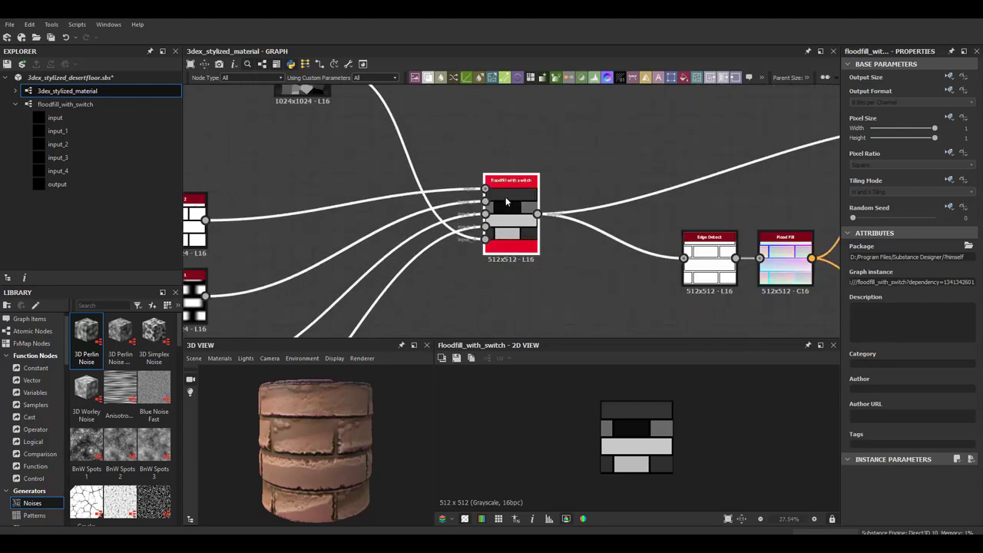
click(47, 106)
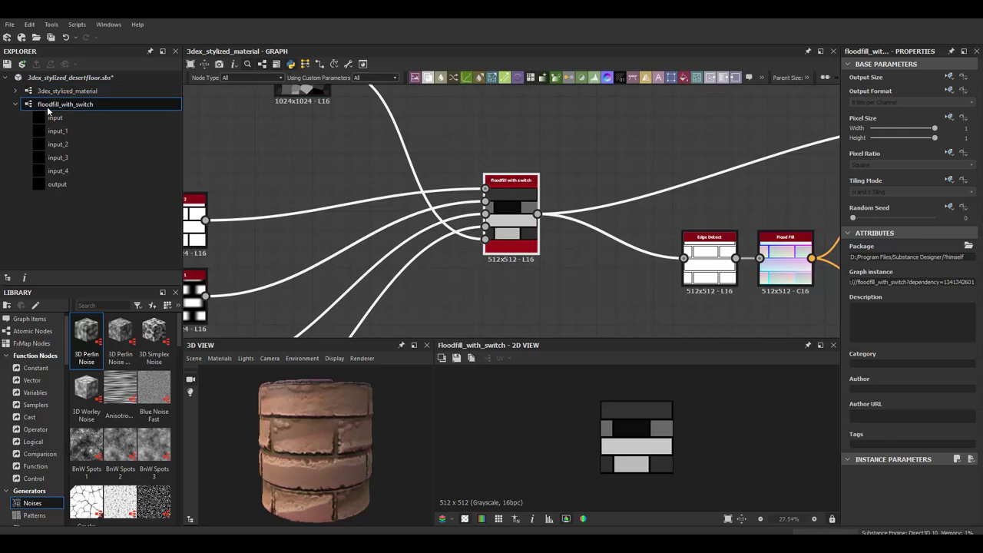
double_click(47, 106)
scroll(571, 159, up, 4)
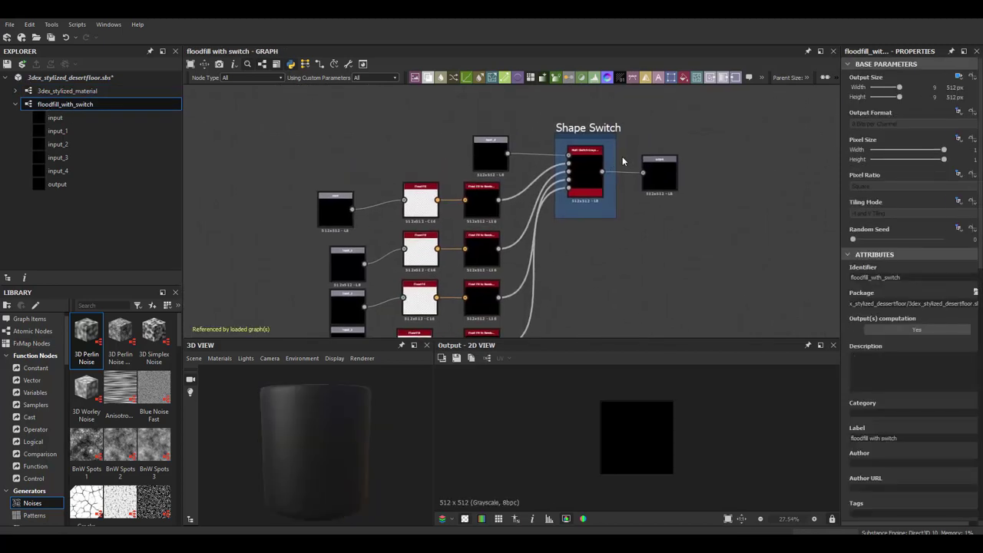
click(571, 159)
scroll(893, 477, down, 1)
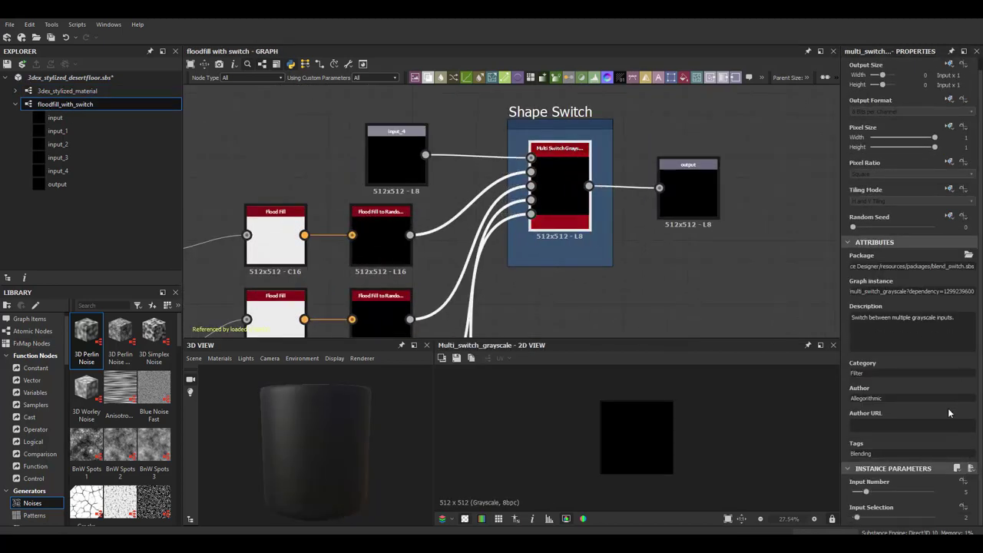
- Expose the Multi Switch node's Input Selection parameter as a new graph input named input_selection
click(969, 510)
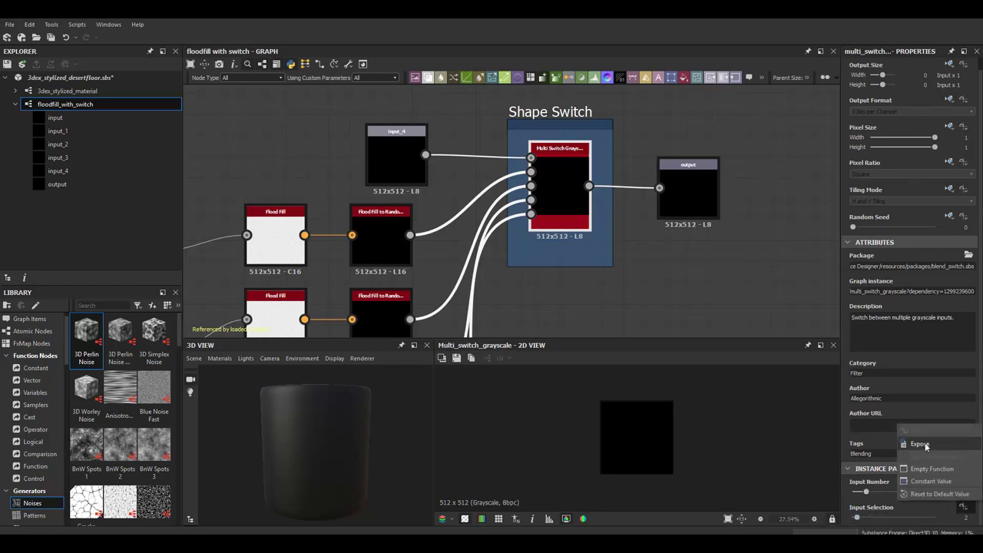
click(920, 444)
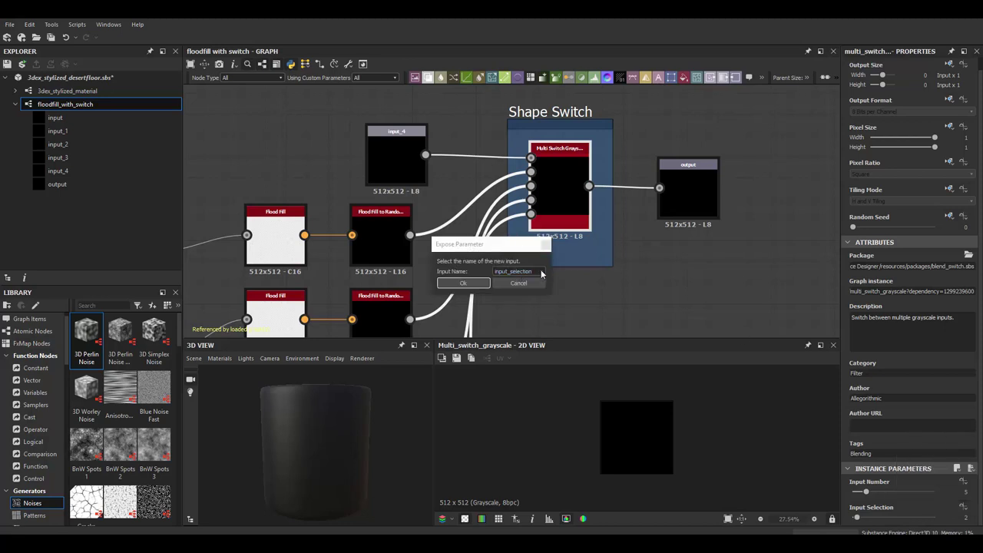
click(529, 273)
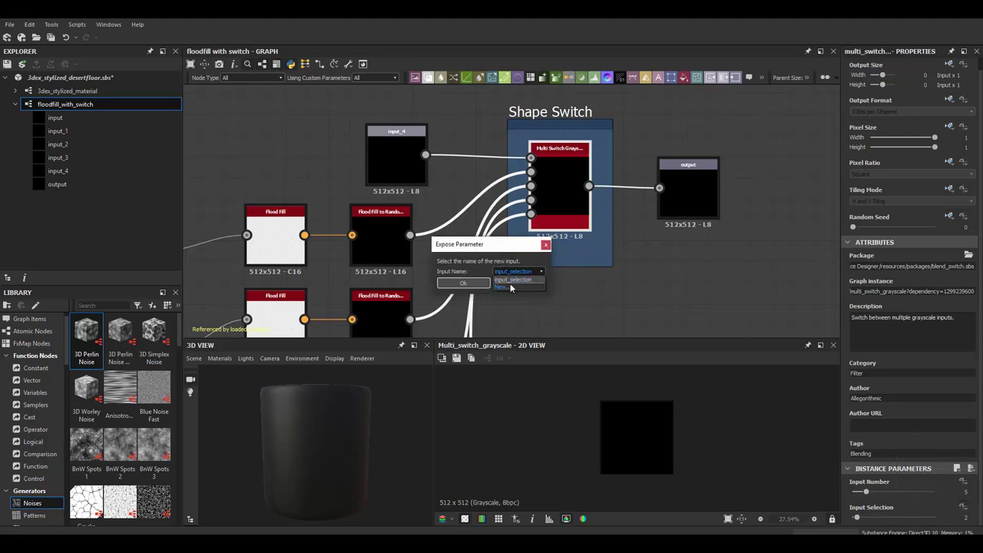
click(510, 287)
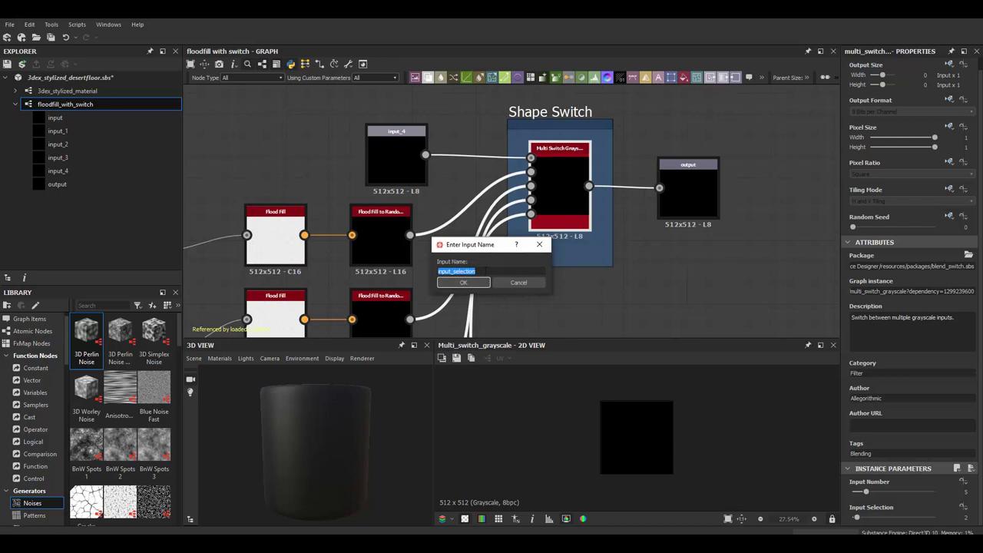
click(467, 284)
click(464, 283)
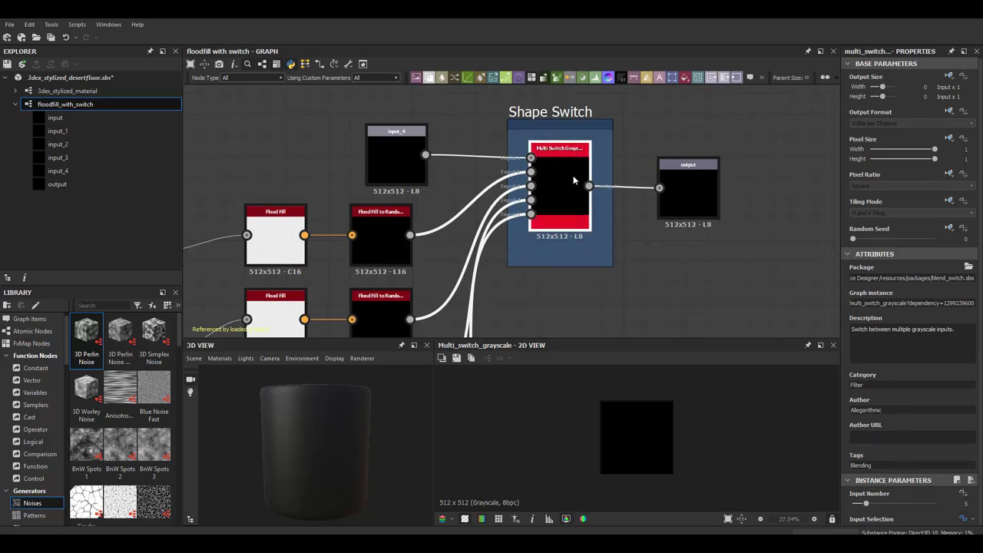
- Return to the 3dex_stylized_material graph and check the exposed Input Selection parameter on the floodfill_with_switch node
click(53, 92)
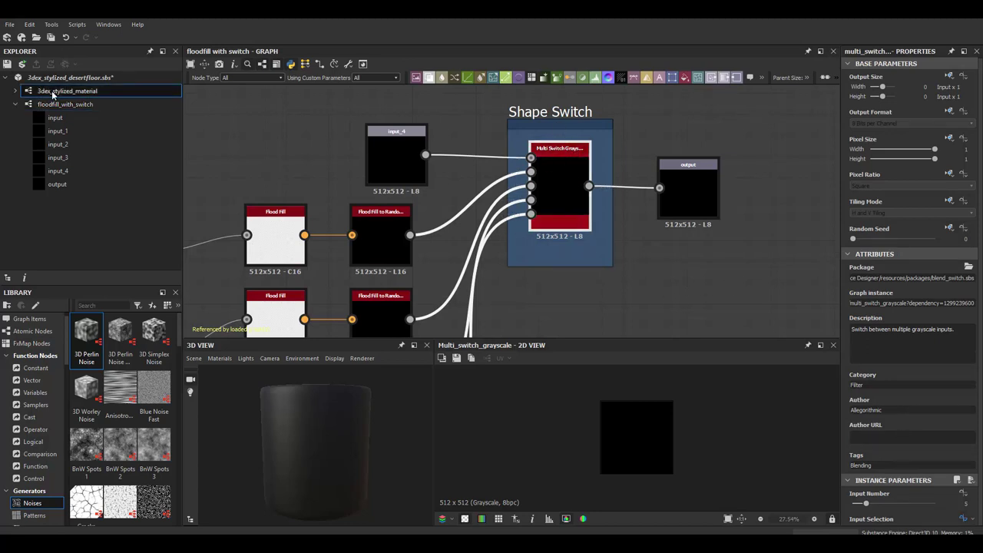
double_click(53, 92)
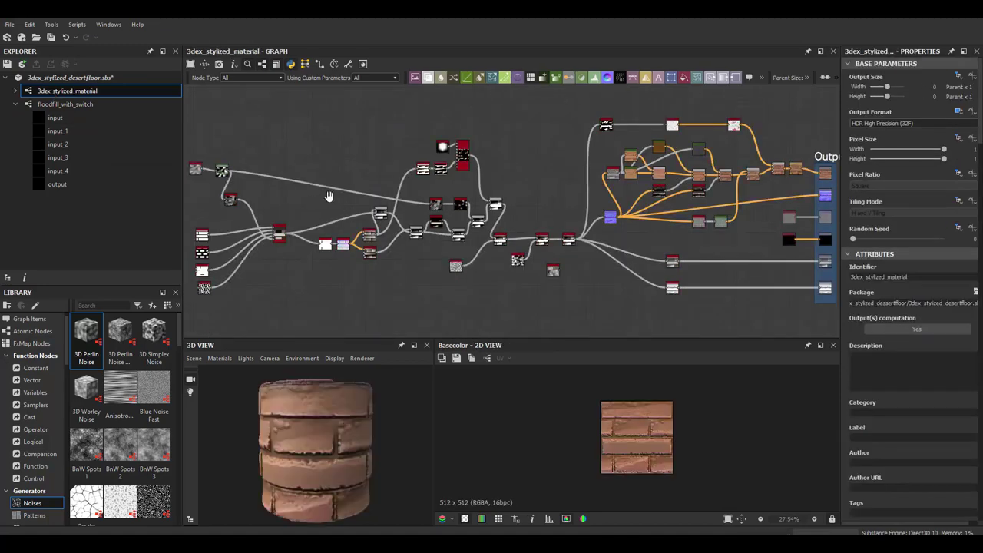
middle_drag(362, 195, 538, 178)
scroll(473, 214, up, 6)
click(447, 220)
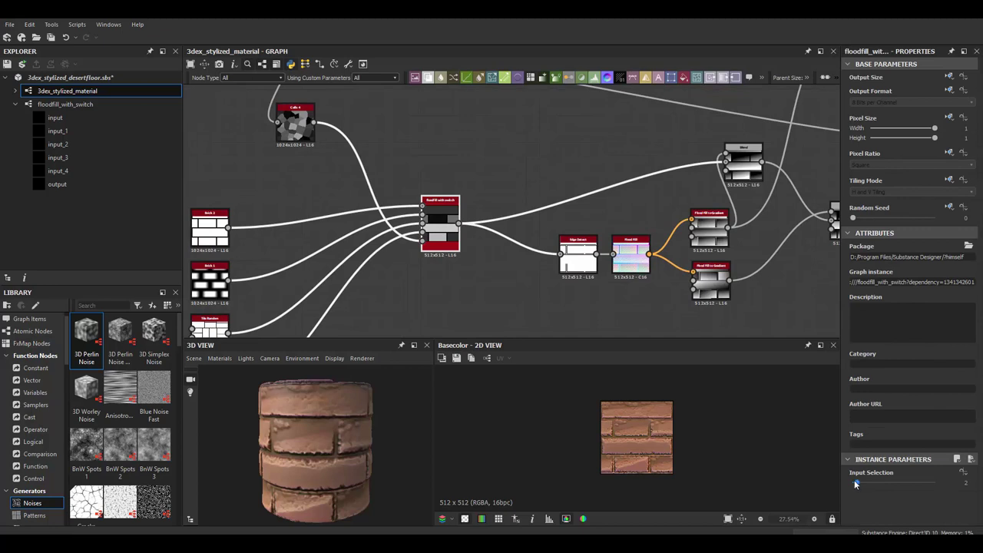
drag(854, 482, 857, 485)
scroll(677, 444, up, 3)
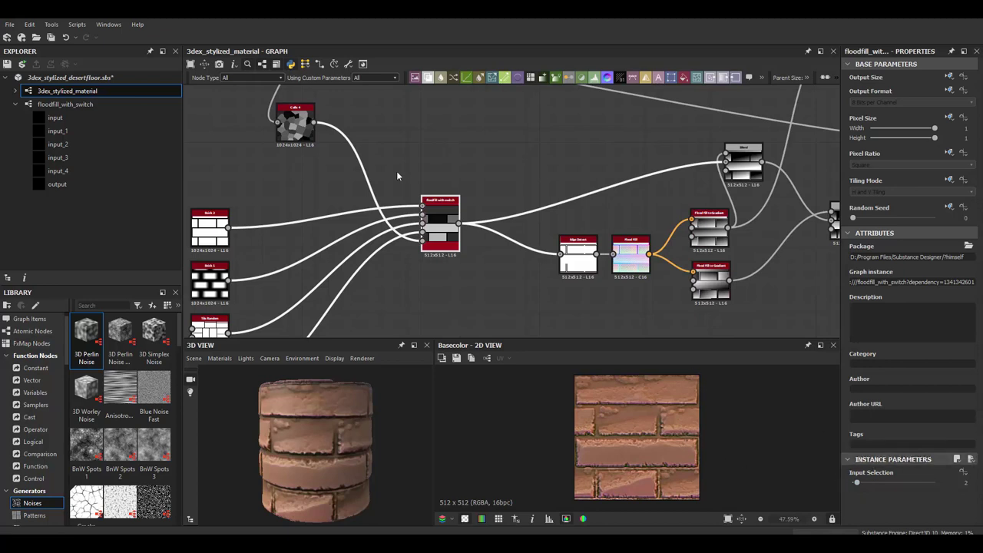
- Align the bottom stone pattern node with the shape nodes above it and collapse the floodfill_with_switch entry in the explorer
middle_drag(457, 183, 513, 234)
middle_drag(394, 179, 398, 201)
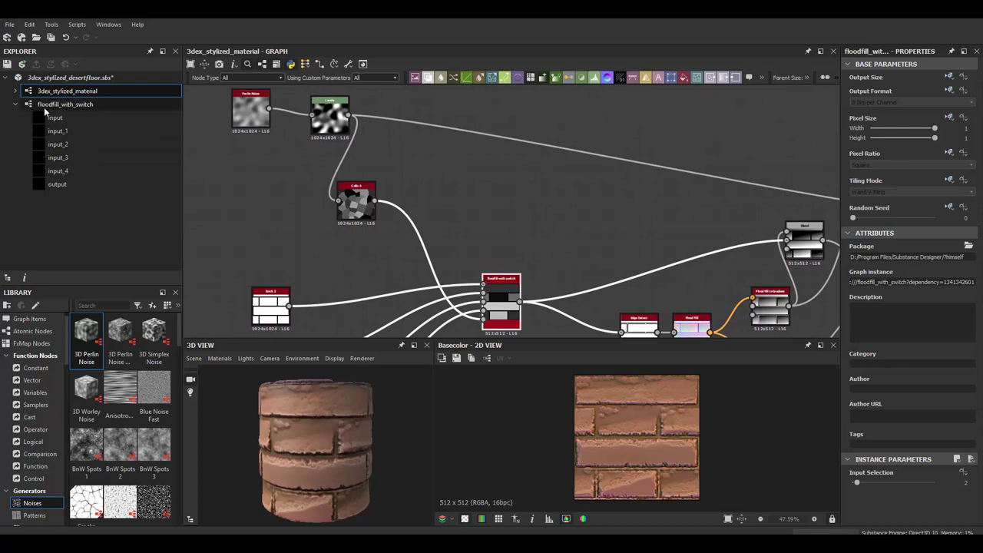
middle_drag(539, 236, 579, 145)
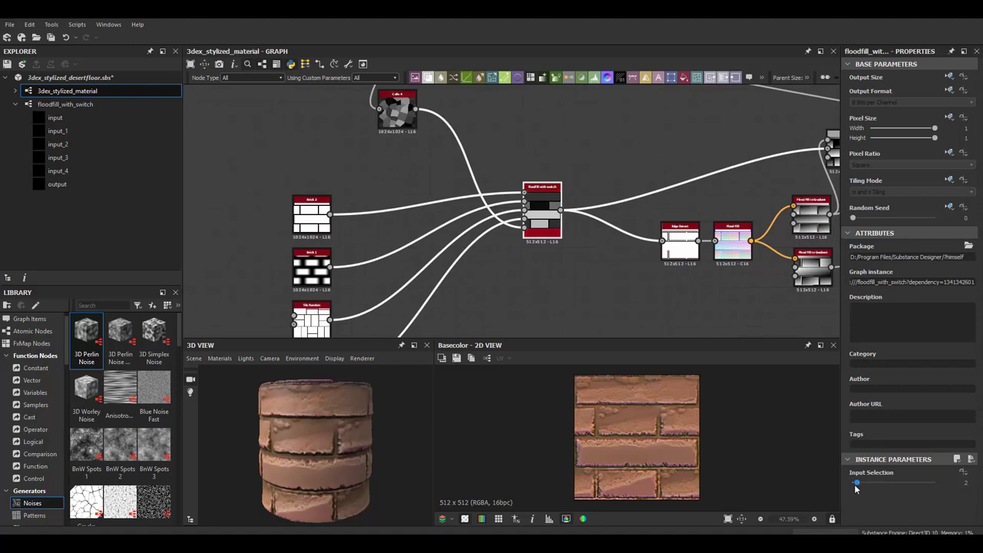
middle_drag(564, 211, 481, 264)
scroll(451, 264, down, 3)
scroll(446, 208, up, 2)
drag(348, 317, 343, 317)
click(13, 104)
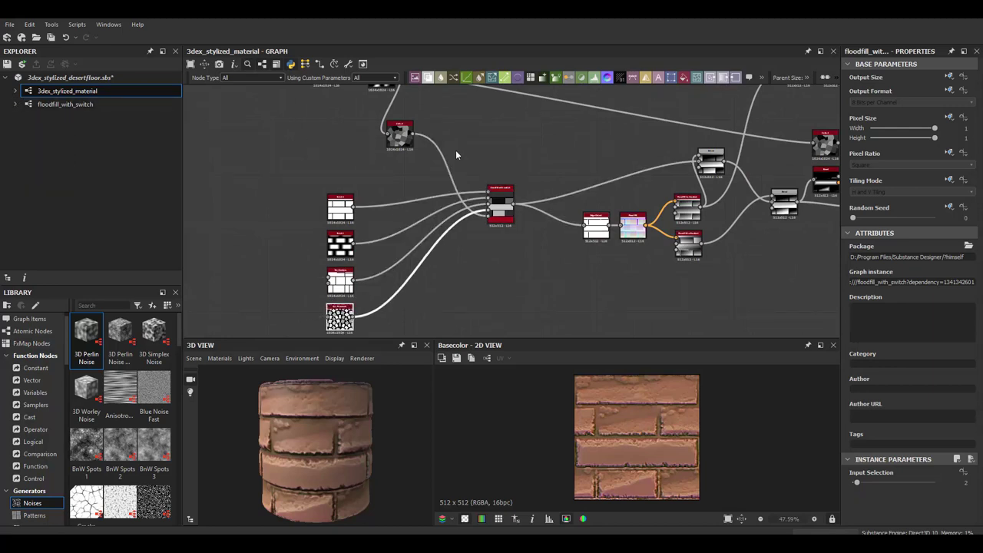
- Move the floodfill_with_switch node slightly lower, level with its input nodes and the Edge Detect node
middle_drag(513, 183, 513, 226)
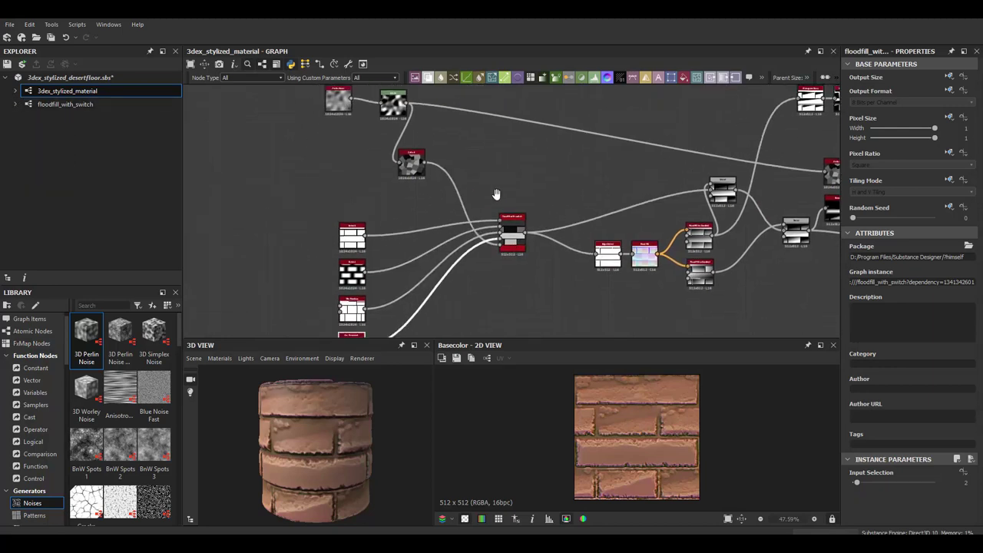
middle_drag(499, 186, 509, 165)
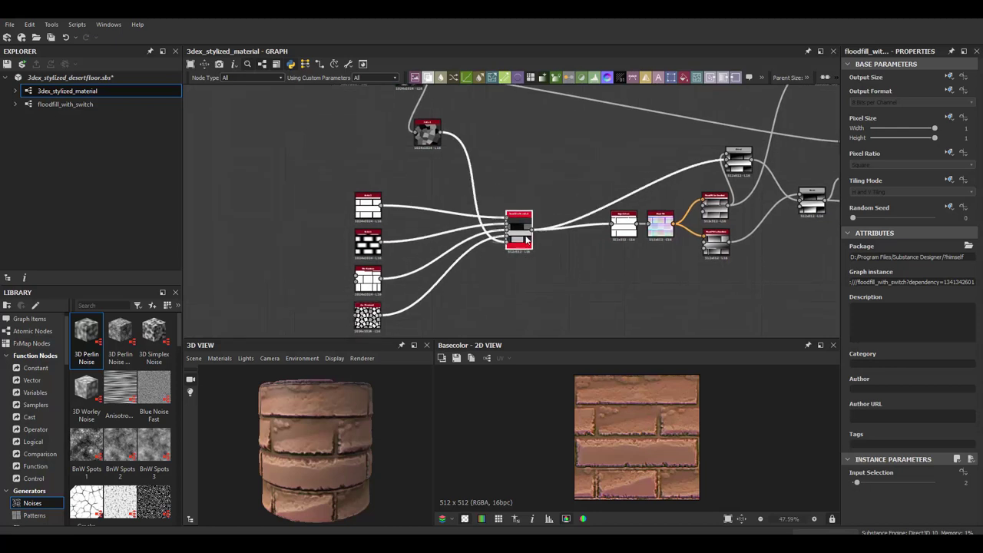
scroll(572, 192, down, 3)
scroll(553, 186, up, 3)
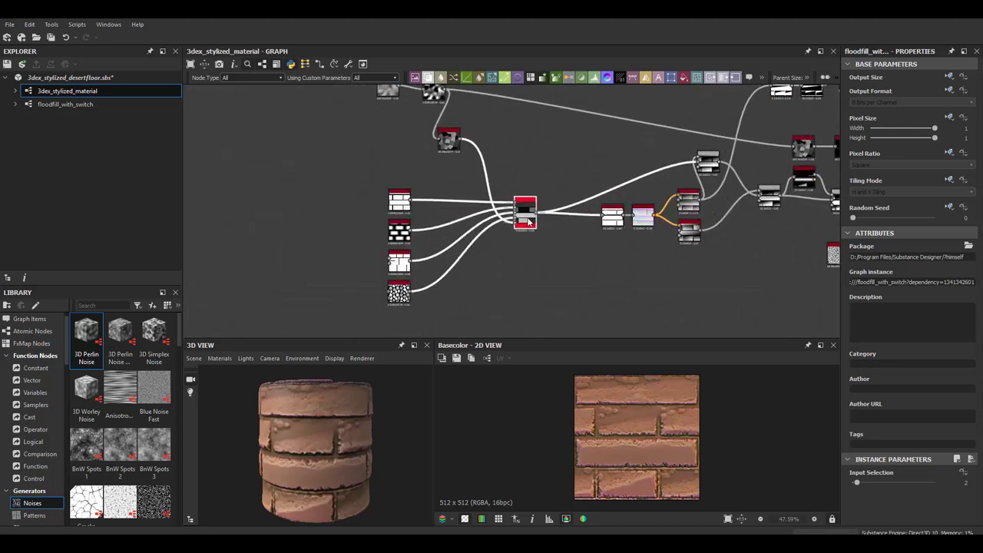
scroll(539, 190, up, 4)
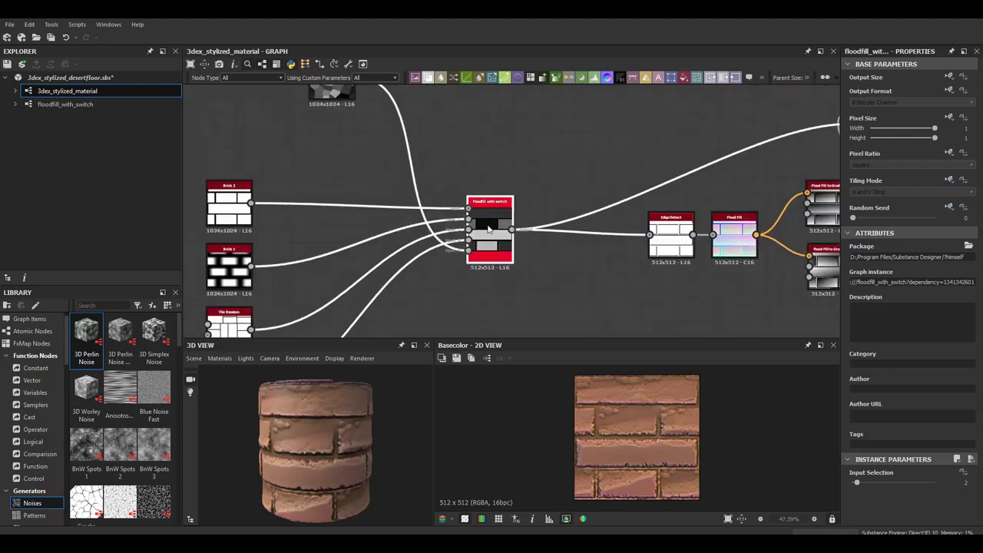
- Add a comment to the floodfill_with_switch node
right_click(481, 218)
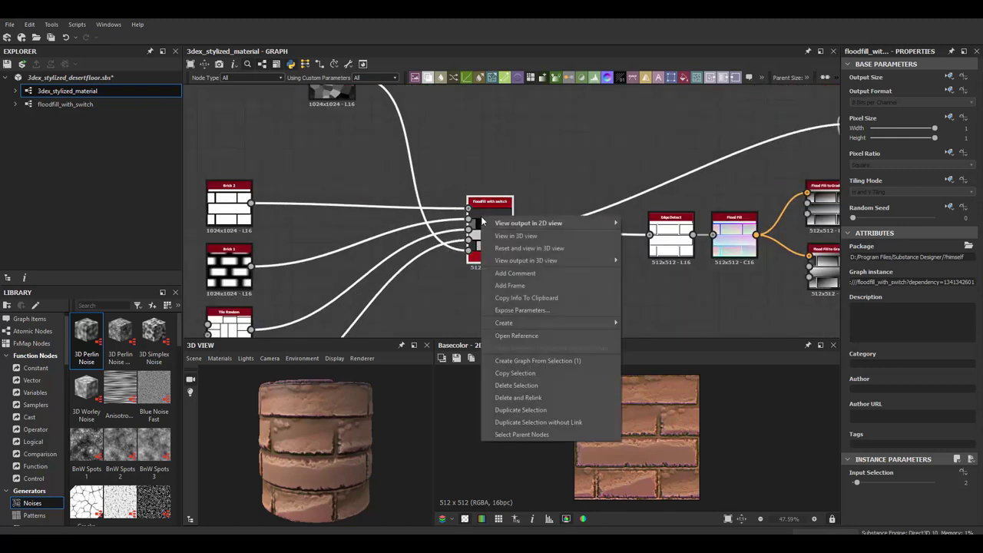
click(520, 274)
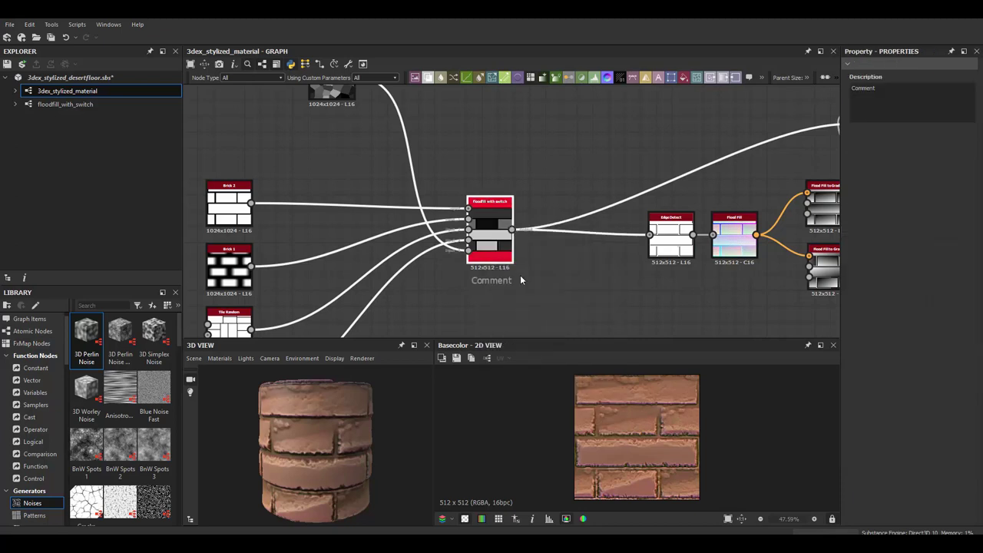
click(501, 227)
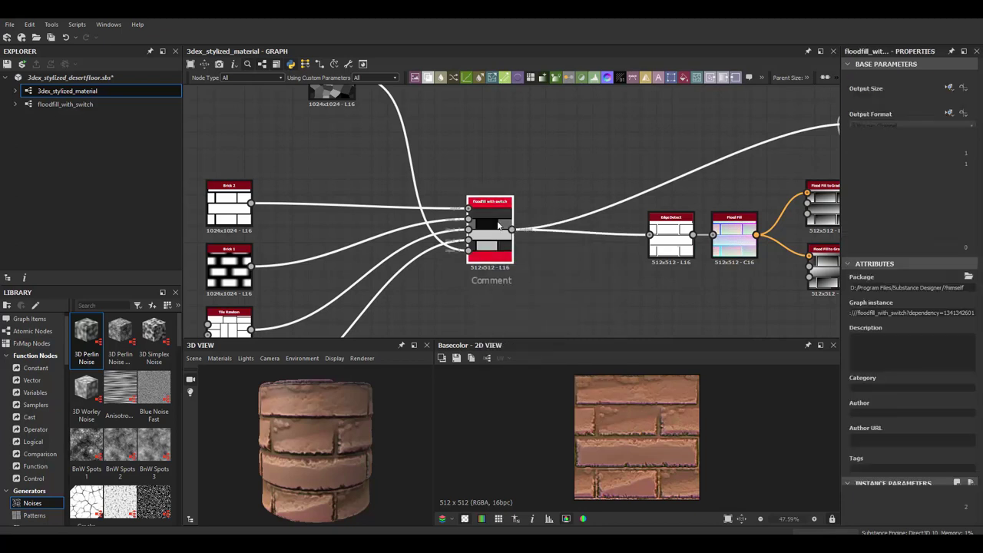
right_click(497, 223)
click(544, 178)
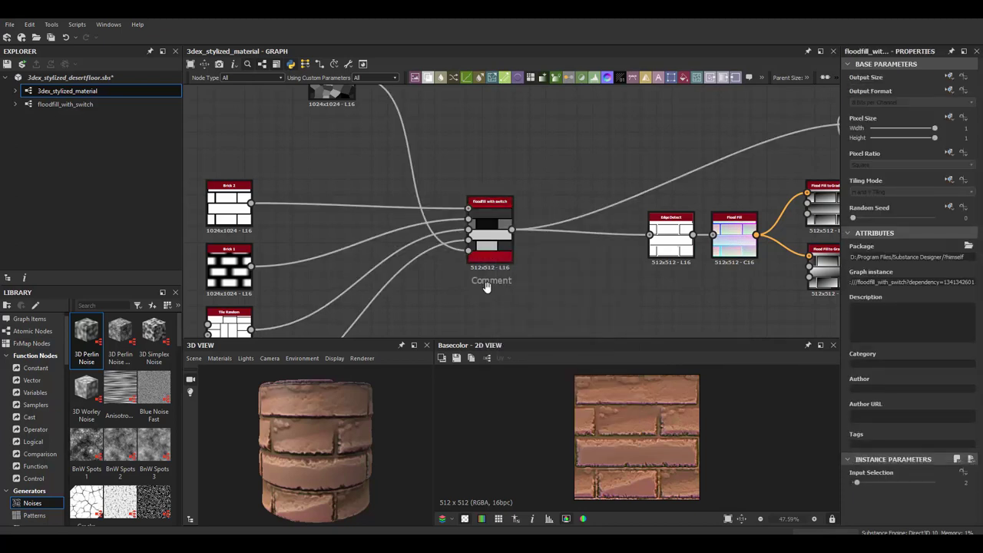
- Set the comment text to "This is a graph with a flood fill and a multi switch node" and center it beneath the node
click(489, 283)
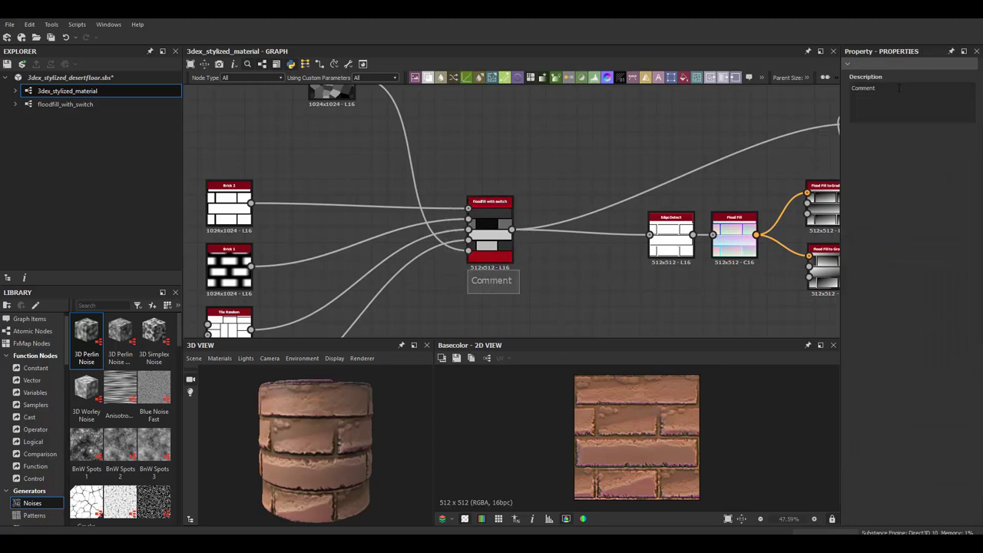
click(898, 87)
key(ctrl+a)
text(This is a graph with a flood fill and a multi switch node)
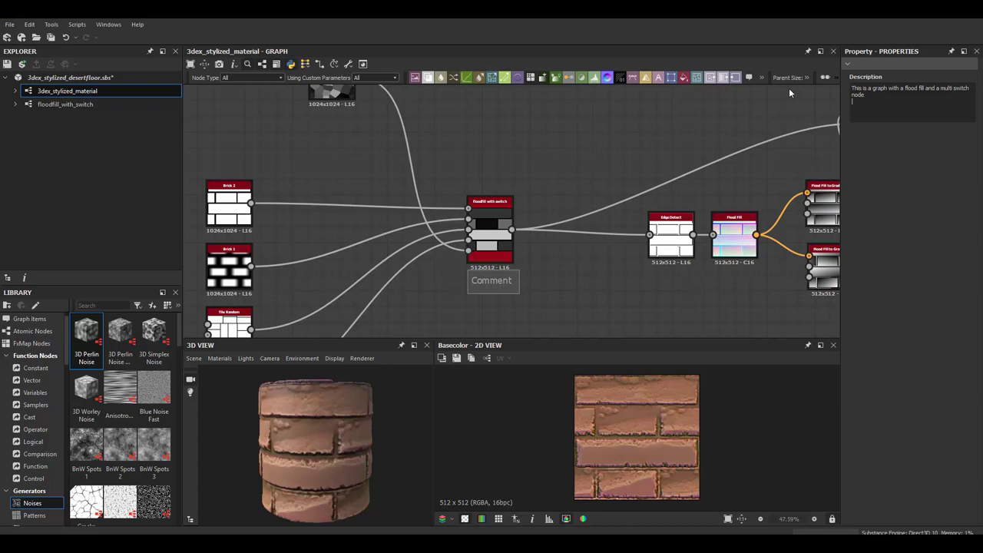
click(559, 281)
middle_drag(527, 289, 556, 245)
drag(556, 244, 524, 250)
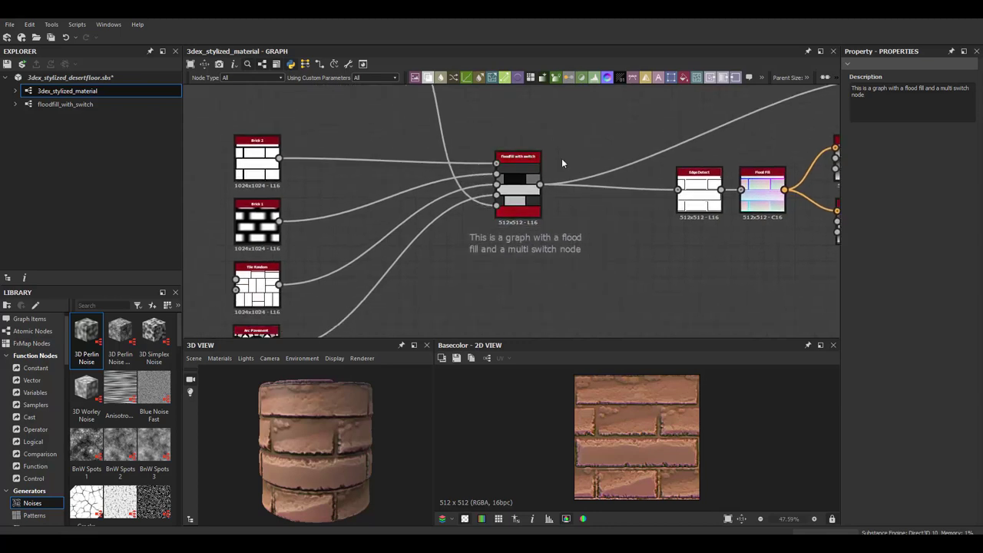
- Examine the tidied material graph around the floodfill_with_switch node and downstream of it, and inspect the material in the 3D preview
click(537, 201)
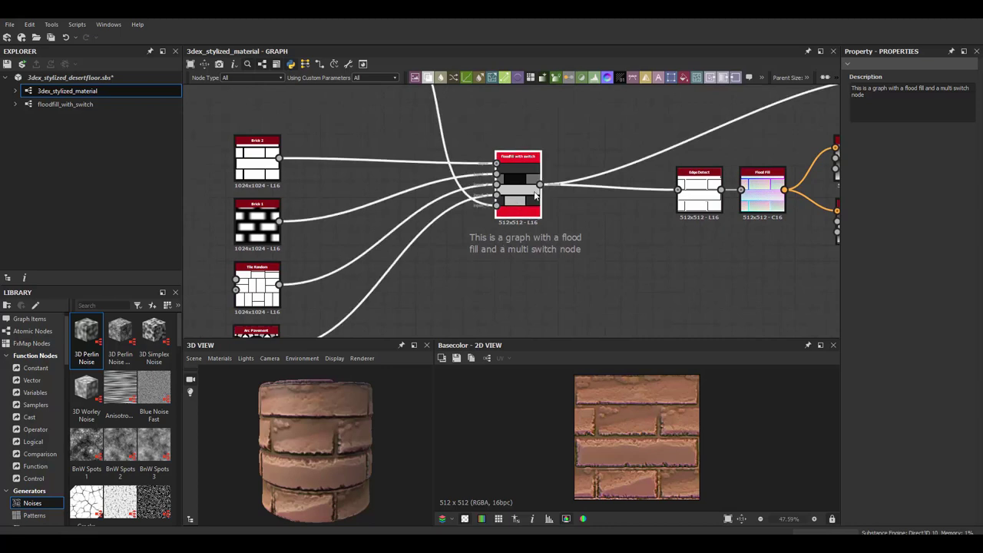
middle_drag(552, 164, 532, 202)
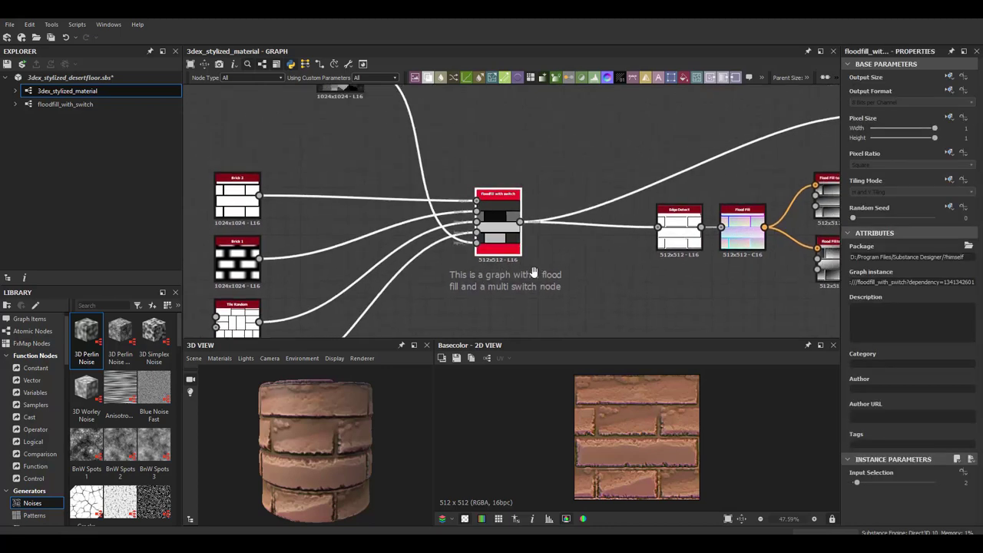
scroll(588, 160, down, 3)
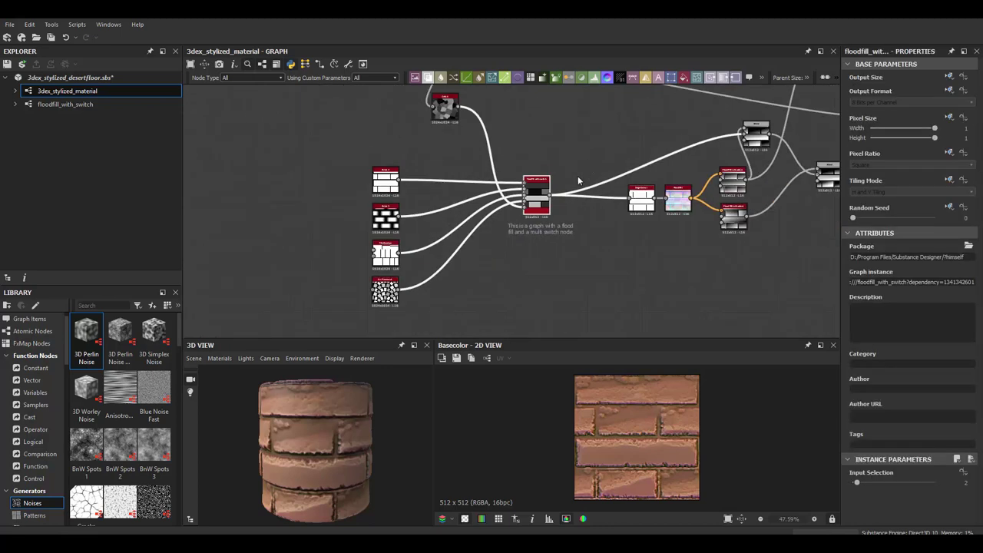
scroll(568, 211, up, 3)
scroll(578, 215, up, 1)
scroll(547, 181, down, 3)
middle_drag(514, 172, 488, 250)
middle_drag(553, 187, 425, 203)
drag(375, 433, 352, 387)
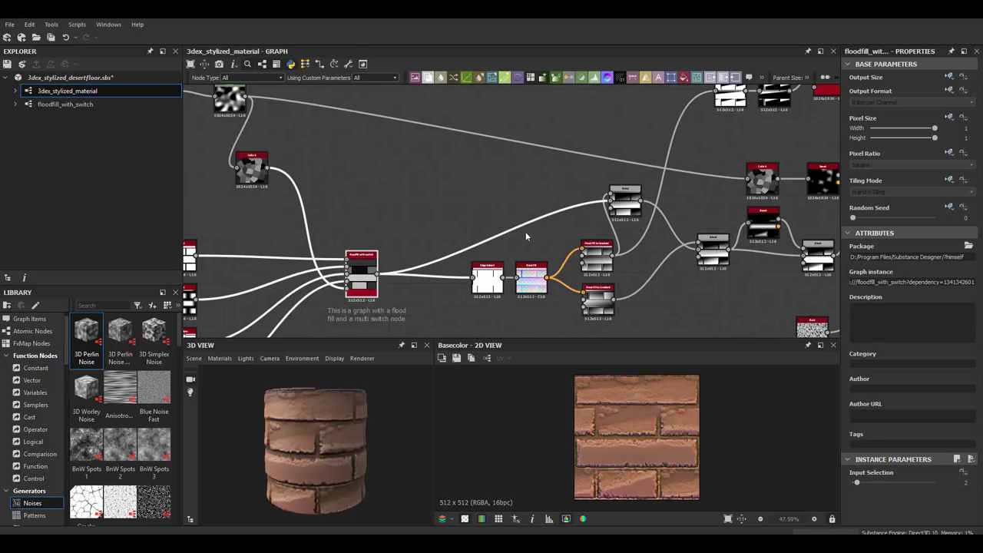
middle_drag(525, 231, 485, 217)
scroll(562, 185, up, 2)
scroll(487, 206, down, 3)
scroll(539, 215, down, 5)
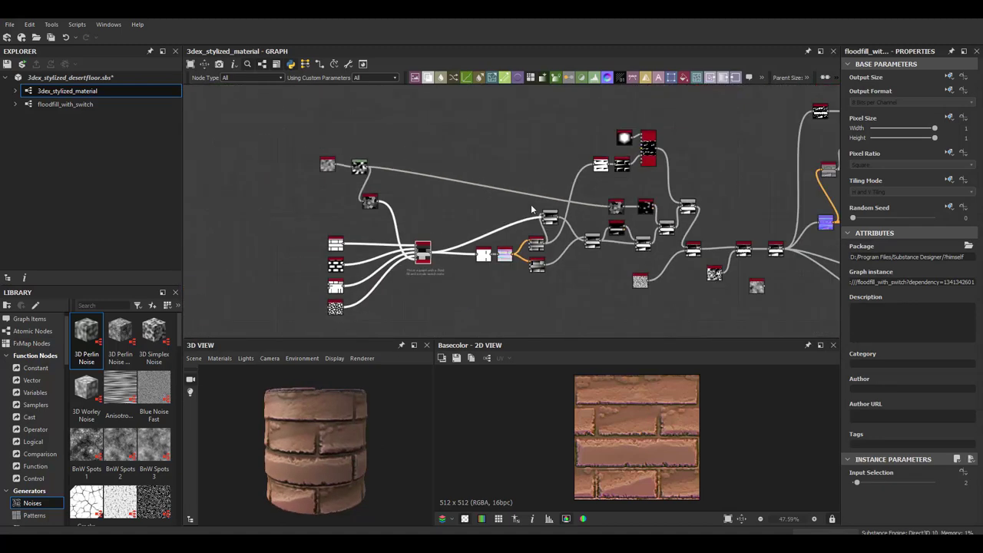
scroll(547, 192, up, 2)
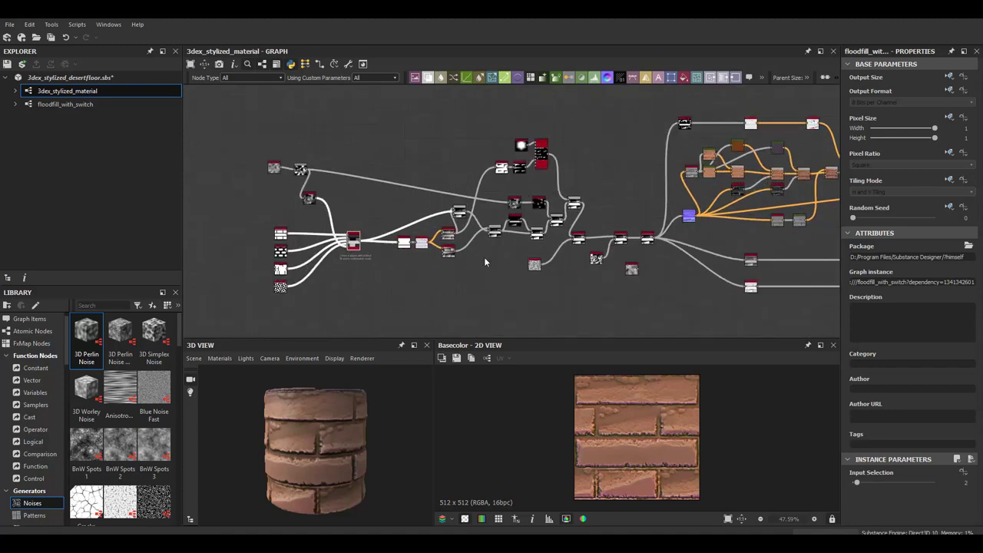
scroll(497, 205, up, 2)
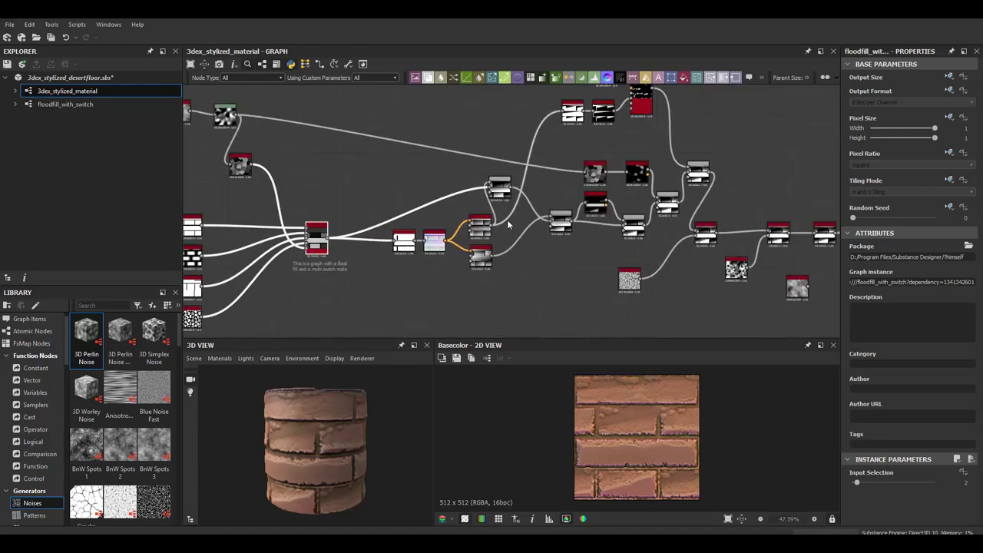
- Examine the blend, bevel and Tile Sampler nodes downstream of the floodfill_with_switch node
middle_drag(546, 191, 401, 237)
scroll(501, 208, down, 4)
middle_drag(454, 157, 434, 163)
scroll(434, 164, up, 2)
drag(370, 139, 629, 345)
click(600, 189)
middle_drag(525, 208, 575, 172)
scroll(473, 221, up, 3)
scroll(473, 223, up, 3)
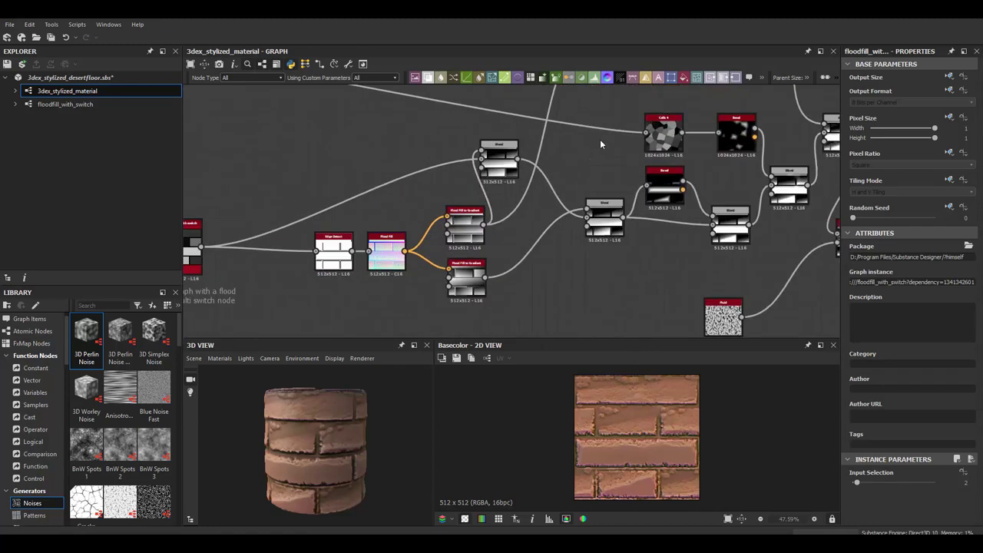
- Move the first blur node after the upper Blend to the right, closer to the next node in its chain
middle_drag(615, 180, 450, 215)
scroll(565, 203, down, 2)
middle_drag(652, 214, 606, 219)
scroll(575, 181, up, 3)
drag(483, 193, 531, 192)
scroll(531, 192, down, 2)
middle_drag(542, 227, 622, 247)
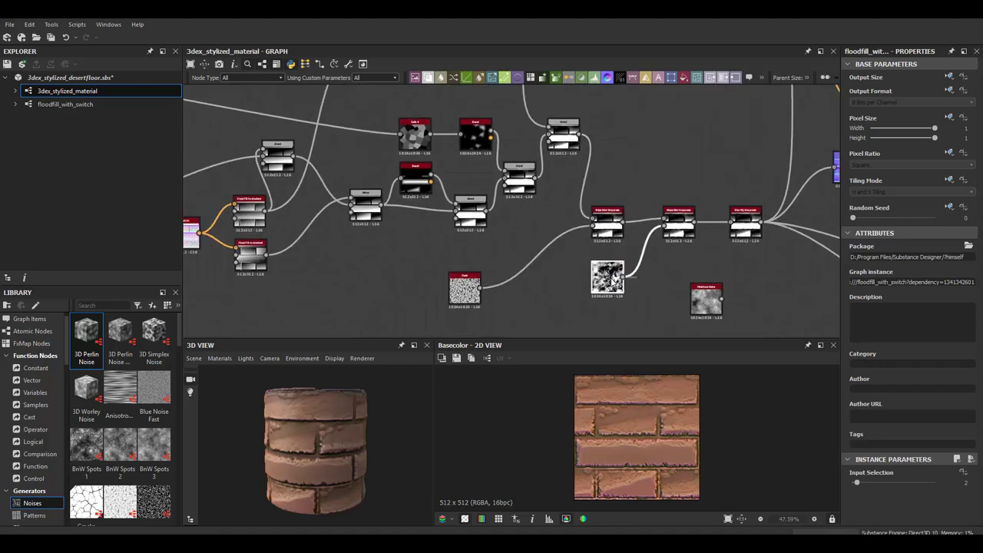
- Nudge the Blend nodes around the Bevel nodes slightly to tidy their alignment
middle_drag(502, 163, 611, 292)
drag(492, 177, 485, 172)
drag(538, 187, 531, 182)
scroll(568, 194, down, 1)
mouse_move(572, 191)
middle_down()
mouse_move(623, 139)
mouse_move(576, 199)
middle_up()
drag(558, 131, 553, 131)
mouse_move(615, 191)
middle_down()
mouse_move(637, 138)
mouse_move(622, 186)
mouse_move(591, 192)
mouse_move(619, 164)
mouse_move(576, 176)
mouse_move(610, 216)
middle_up()
- Create a new graph named "small stones" from the Polygon 2, Histogram Scan, Invert Grayscale and Tile Sampler nodes
drag(475, 106, 612, 198)
right_click(606, 171)
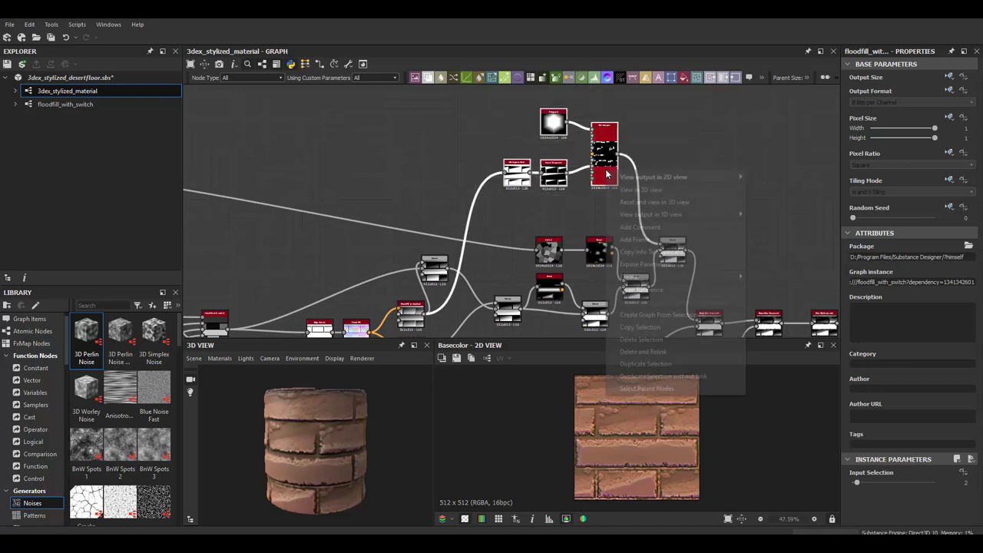
click(673, 314)
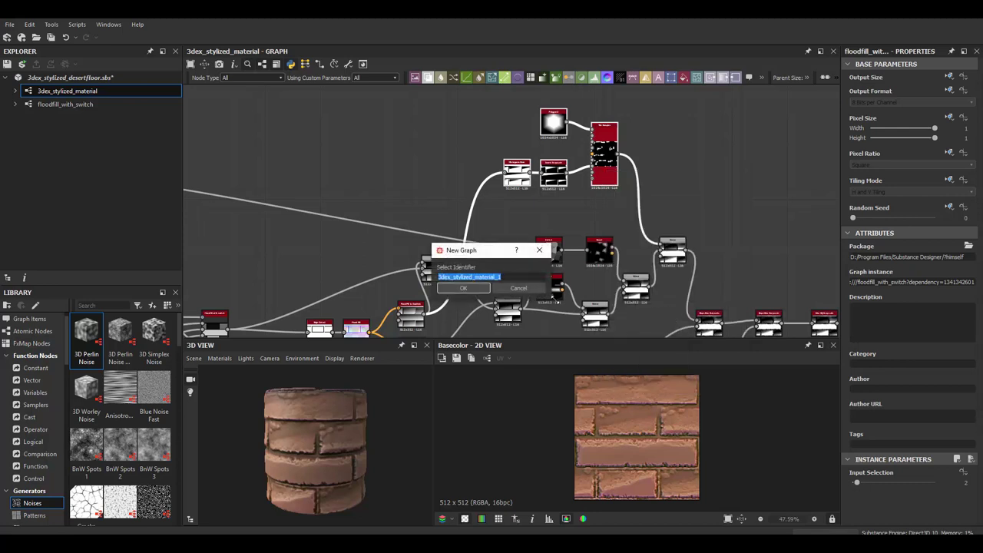
text(small stones)
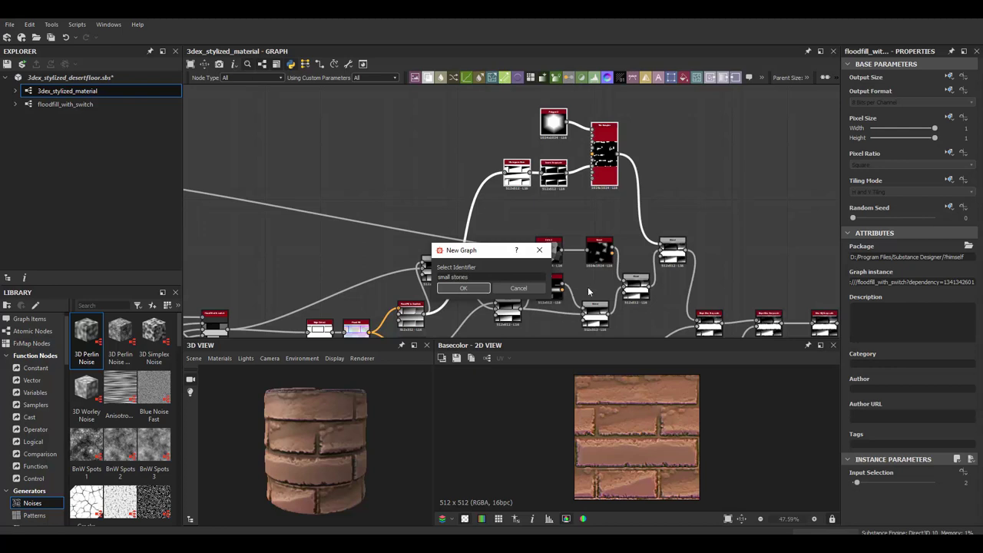
click(460, 289)
- Open the small_stones graph and add an Input Grayscale node connected to the Histogram Scan node
click(59, 119)
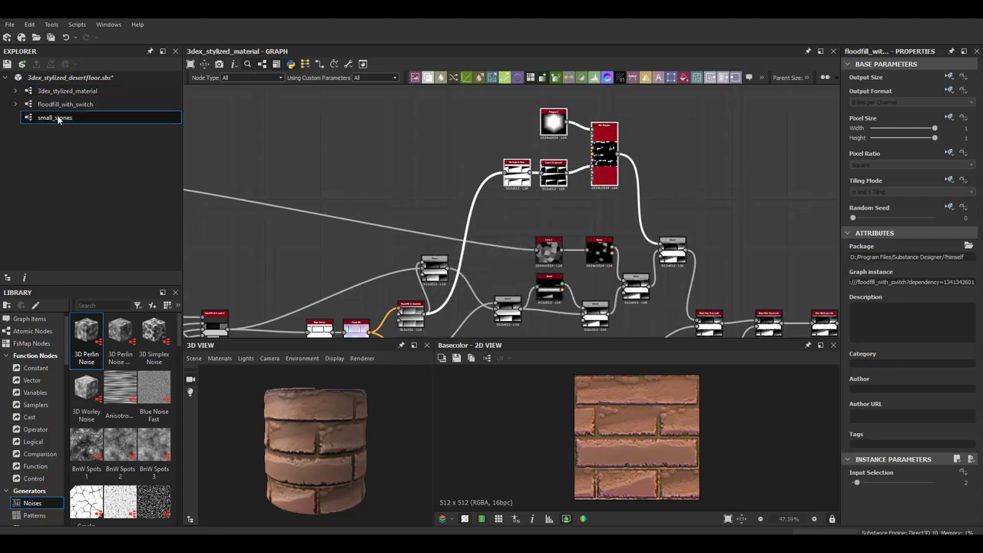
double_click(57, 117)
middle_drag(459, 194, 502, 189)
scroll(503, 185, down, 2)
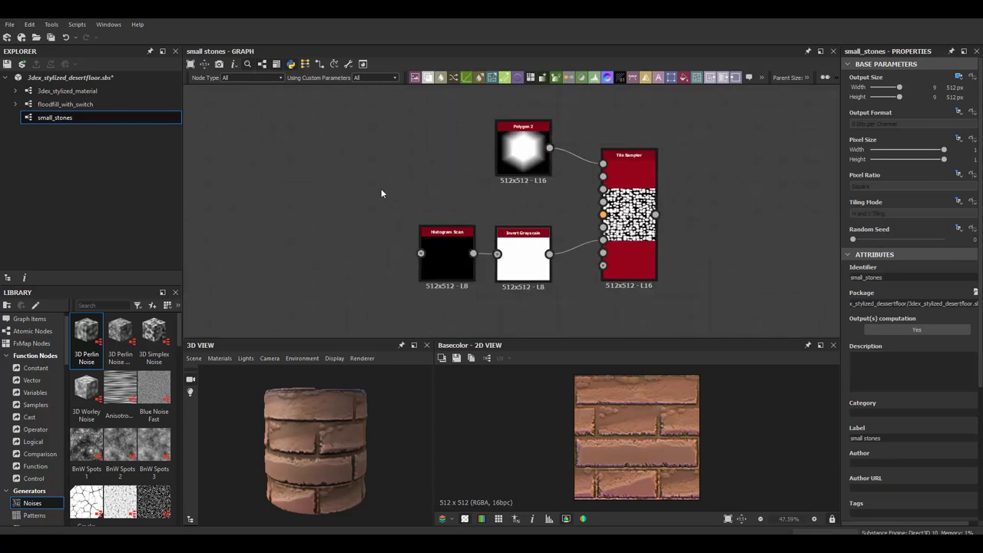
key(space)
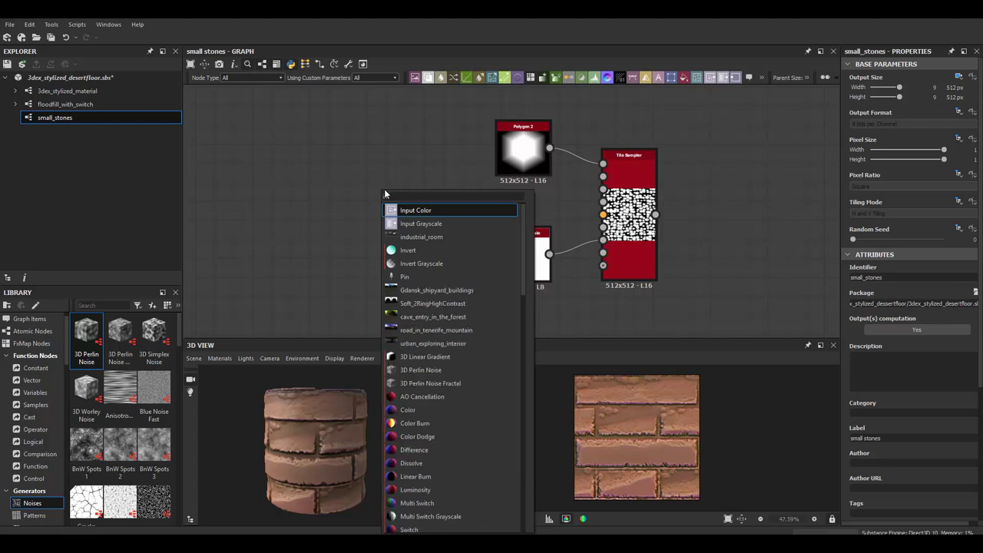
click(420, 224)
drag(352, 237, 420, 254)
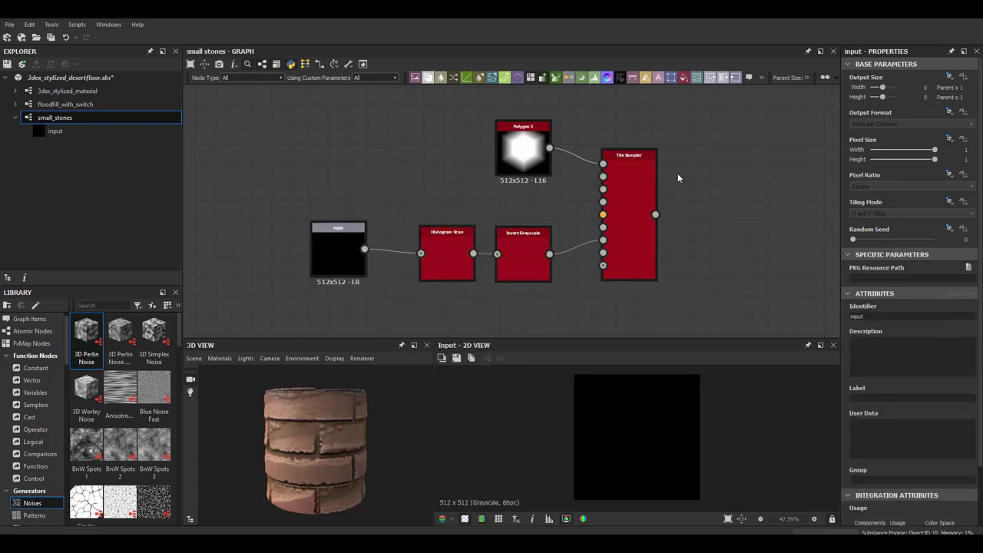
- Add an Output node and connect the Tile Sampler's output to it
key(space)
text(out)
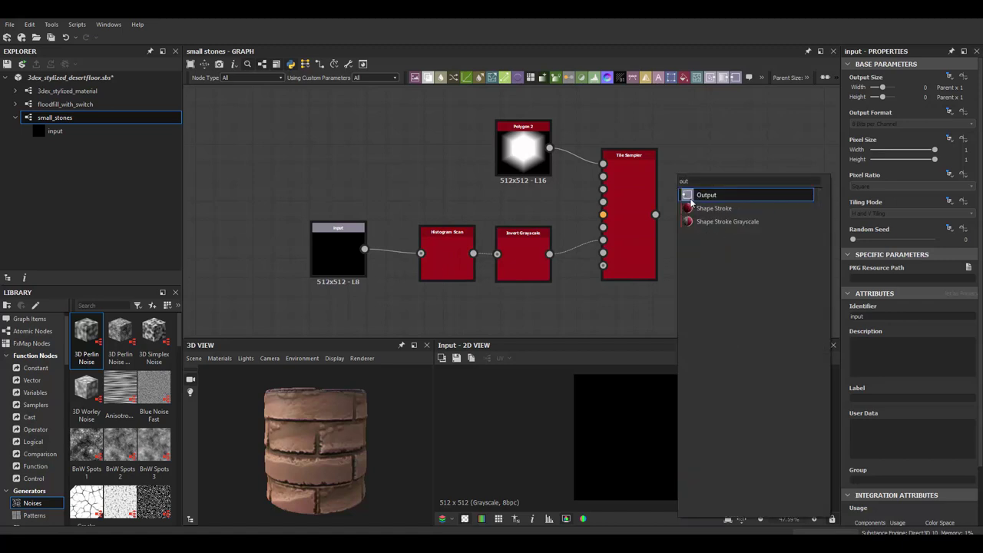
click(695, 195)
drag(679, 173, 673, 210)
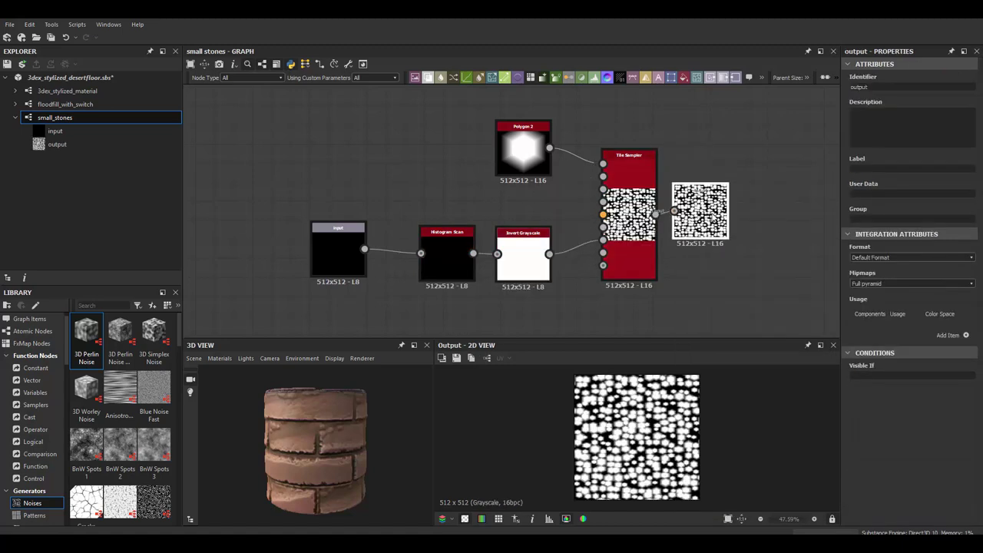
- Preview the Invert Grayscale node and return to the 3dex_stylized_material graph
double_click(529, 253)
click(93, 105)
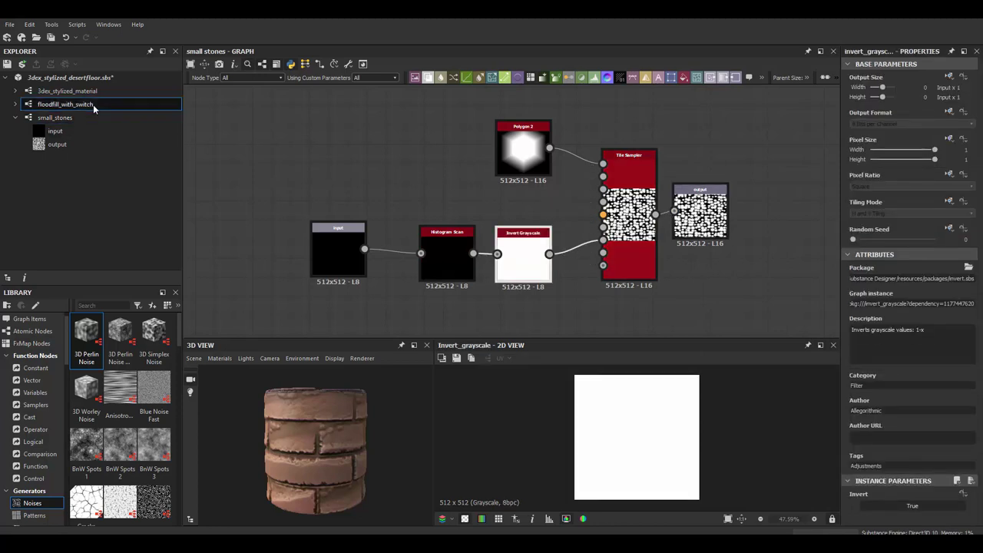
double_click(90, 103)
click(88, 93)
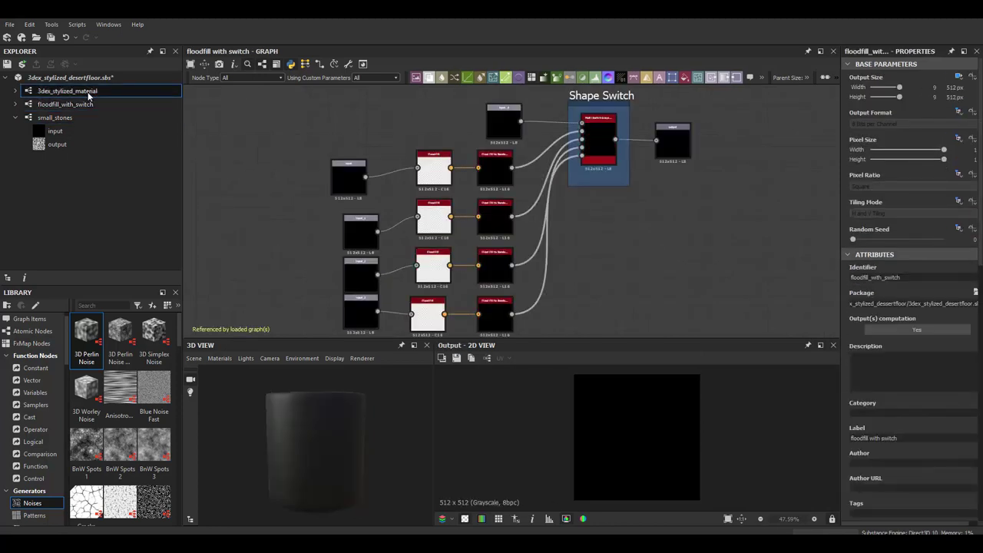
double_click(87, 93)
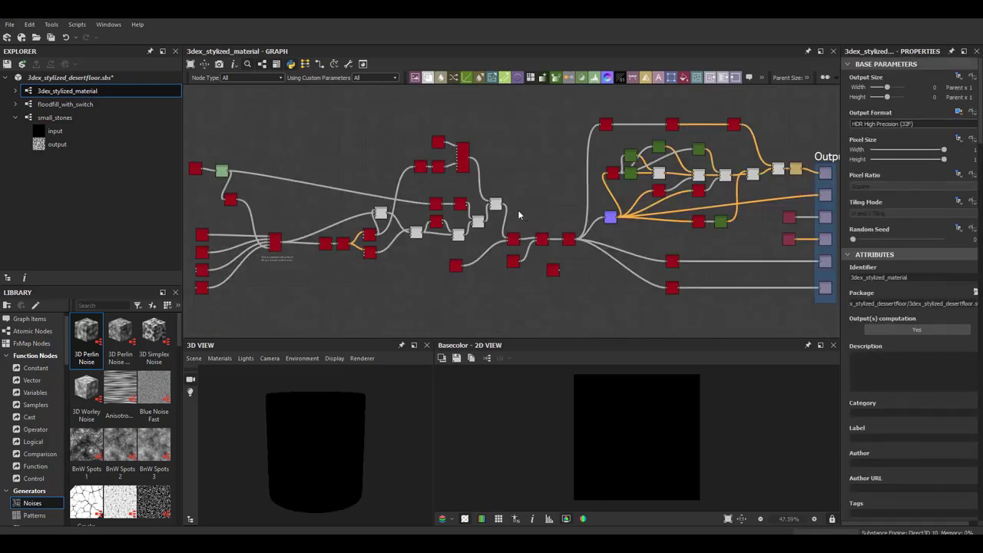
scroll(453, 177, up, 3)
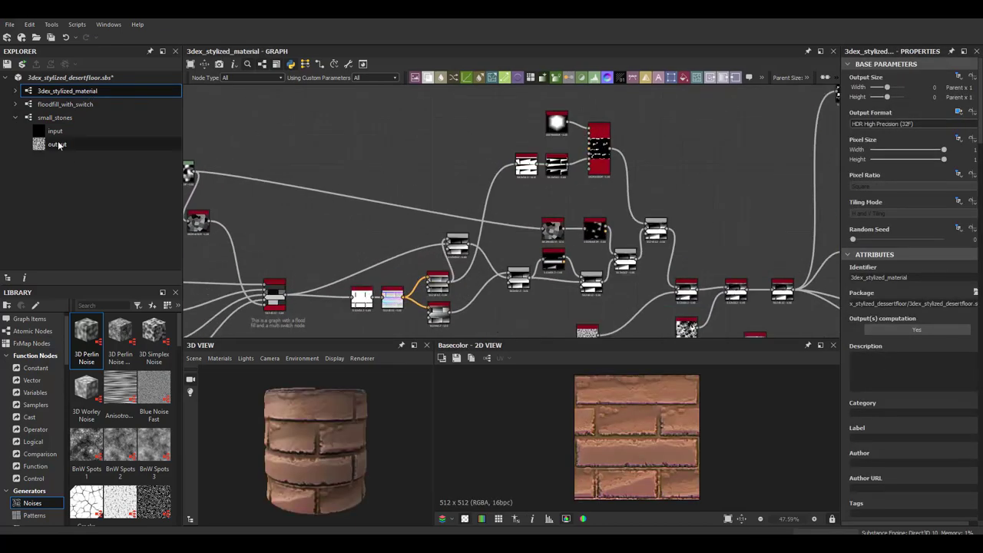
- Insert small_stones as a node and connect it between the upper Flood Fill to Gradient node and the upper Blend
click(56, 119)
drag(459, 178, 458, 177)
scroll(460, 254, up, 3)
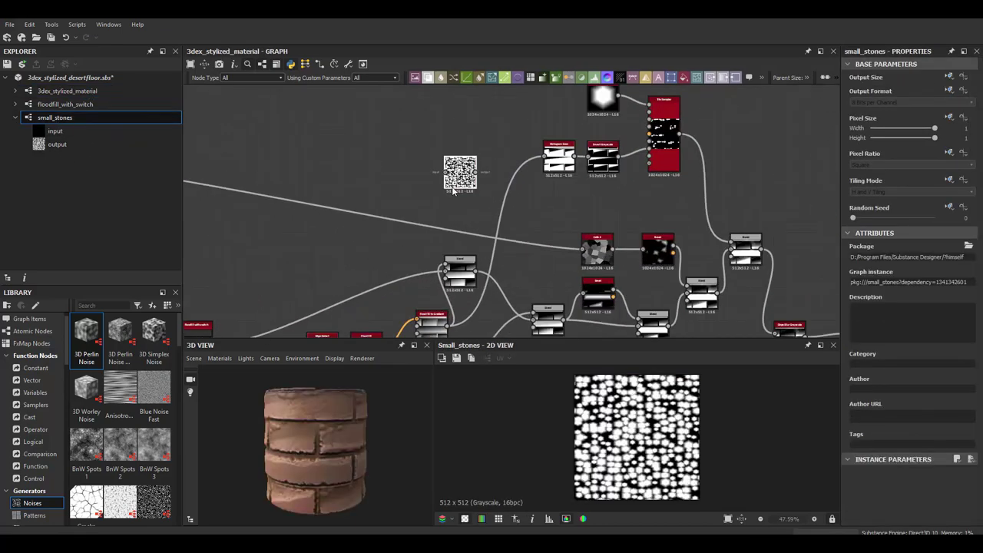
drag(465, 284, 679, 174)
middle_drag(701, 175, 653, 187)
drag(647, 178, 693, 220)
drag(632, 181, 611, 181)
- Delete the original Polygon 2, Histogram Scan, Invert Grayscale and Tile Sampler nodes and move the small_stones node into their place
middle_drag(576, 104, 563, 166)
drag(467, 115, 665, 195)
key(Delete)
drag(602, 239, 612, 211)
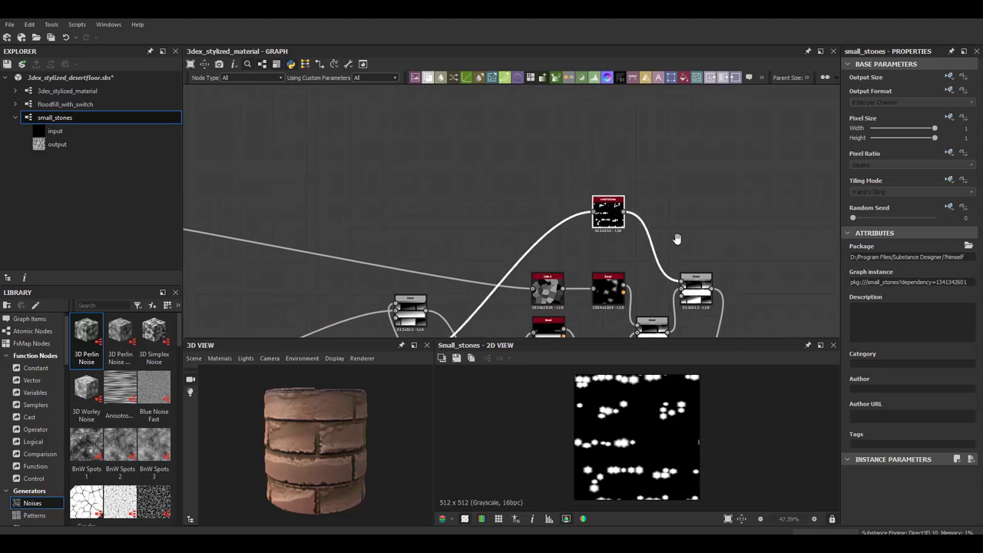
middle_drag(675, 235, 642, 187)
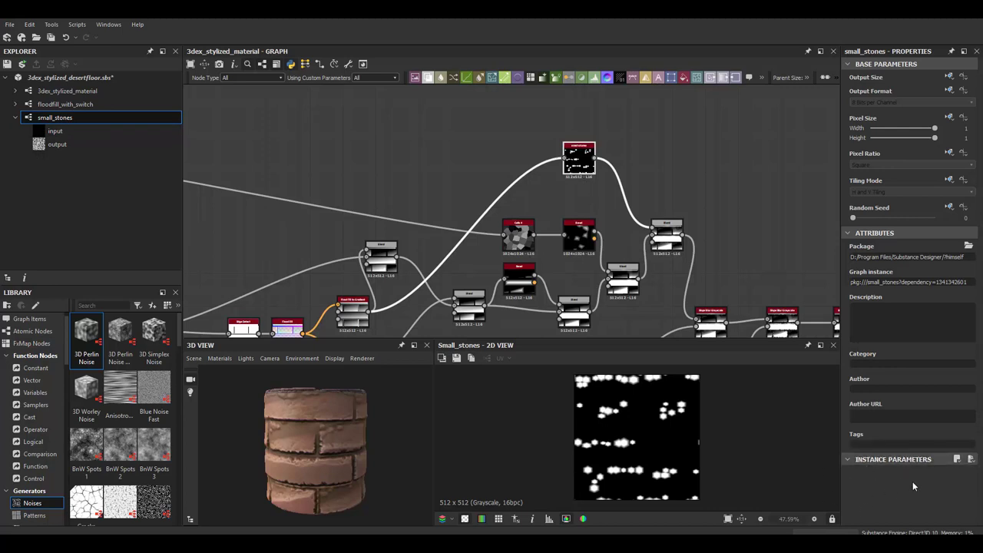
- Examine the simplified material graph up to the colour nodes and the Outputs frame, including the Curvature Smooth node's properties
scroll(605, 207, down, 5)
scroll(587, 188, up, 3)
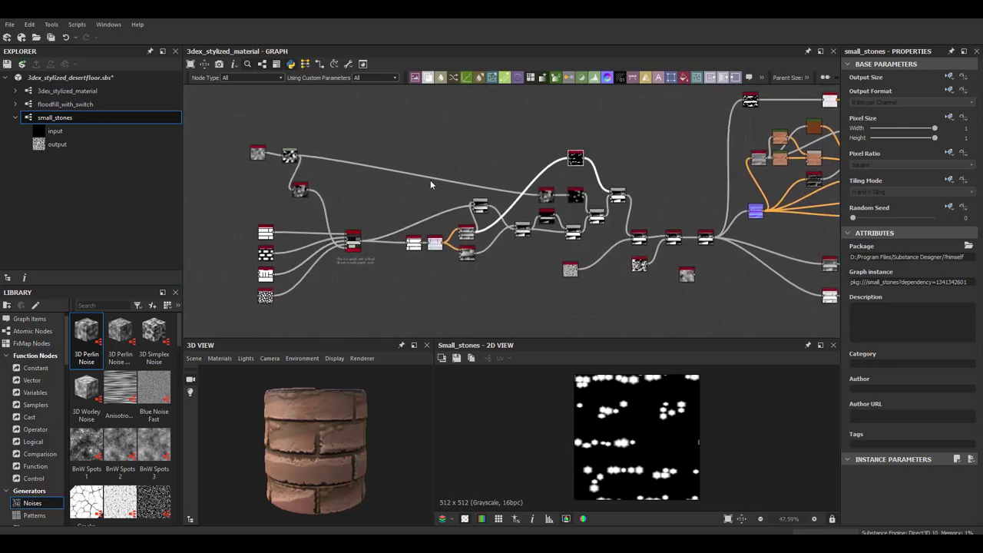
middle_drag(460, 188, 432, 197)
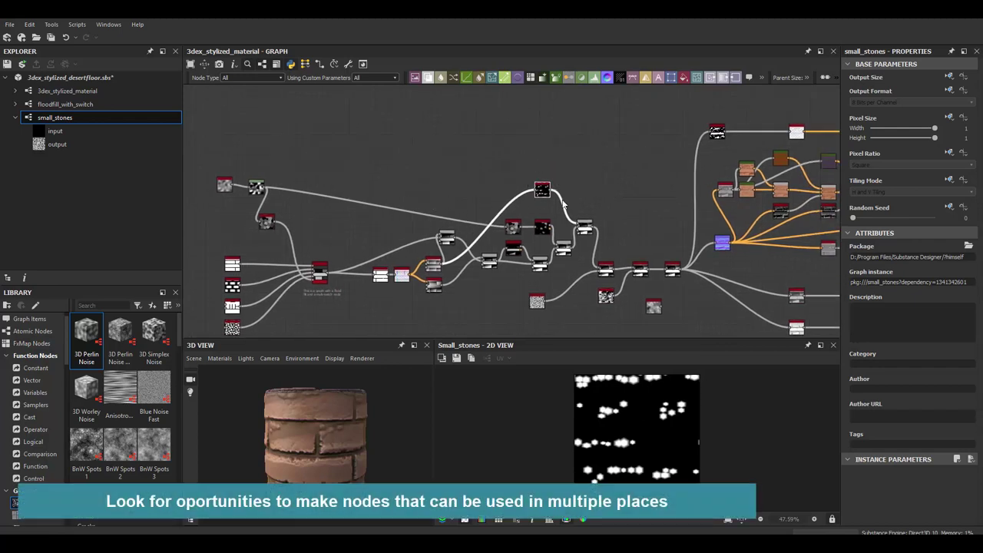
middle_drag(564, 203, 538, 188)
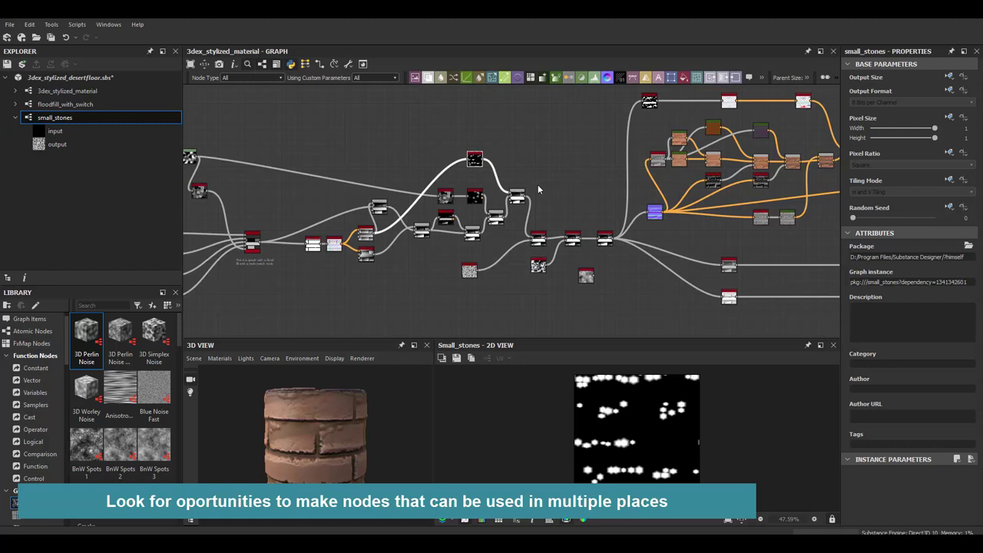
middle_drag(643, 168, 471, 223)
middle_drag(570, 195, 533, 174)
scroll(534, 175, up, 3)
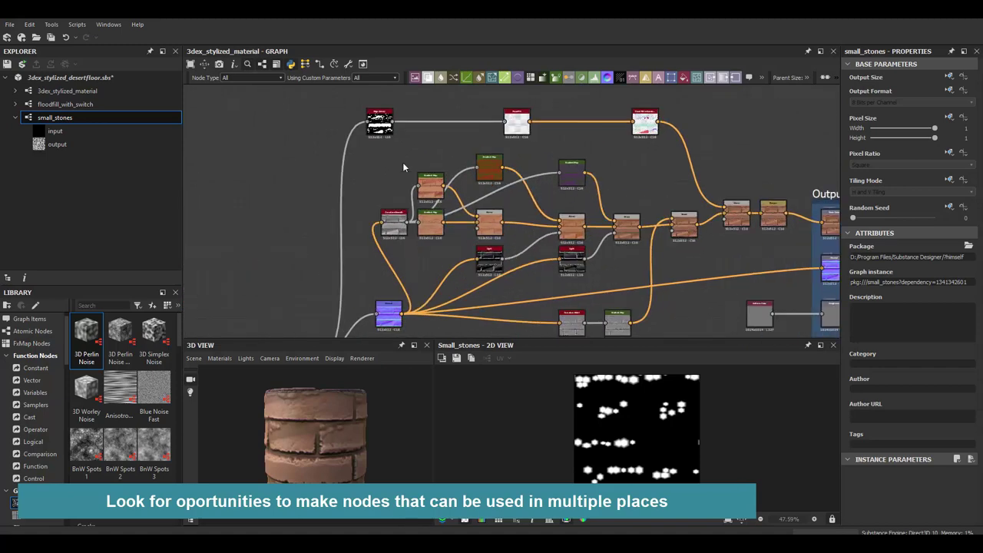
click(393, 223)
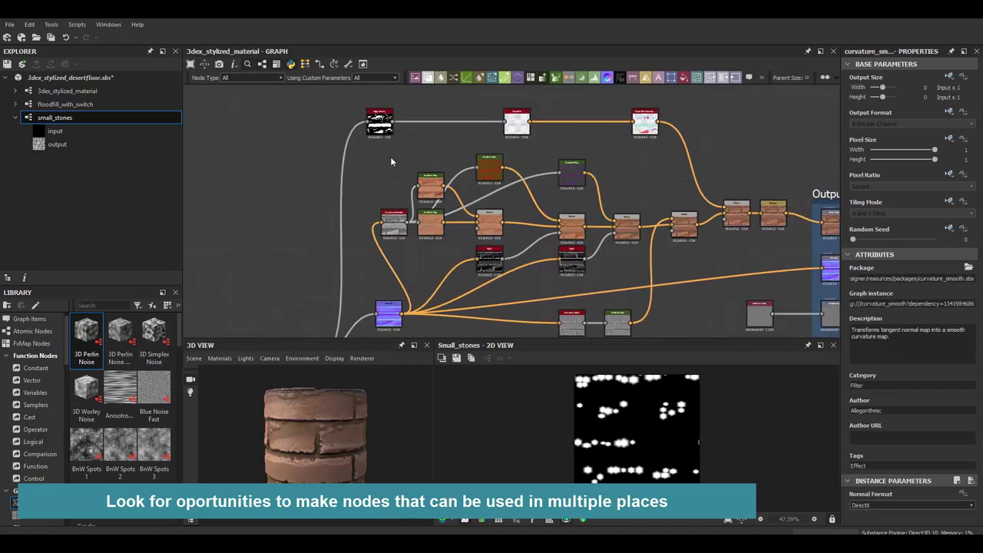
scroll(595, 218, down, 4)
middle_drag(639, 198, 752, 157)
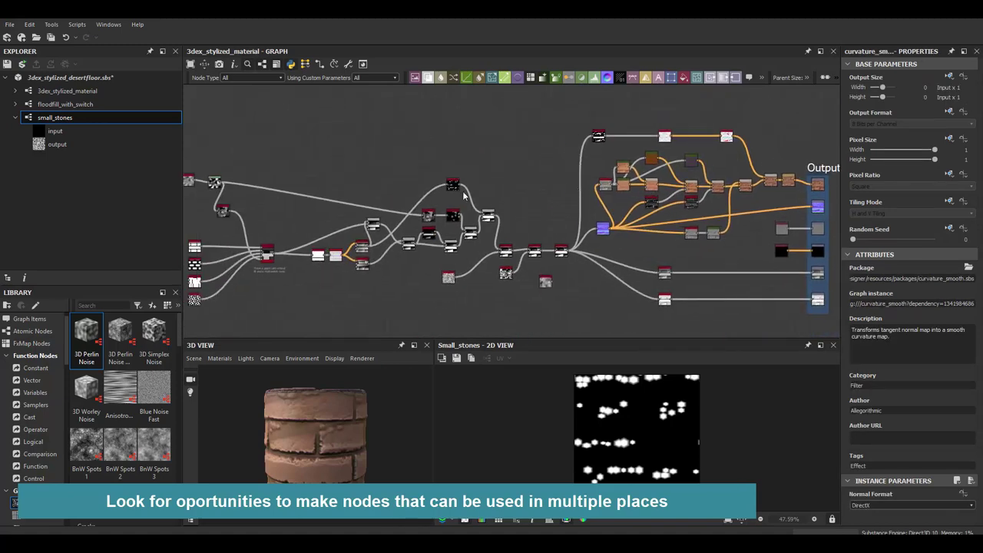
- Add a frame around the four shape pattern nodes that feed the floodfill_with_switch node
middle_drag(454, 201, 665, 181)
scroll(528, 232, up, 4)
middle_drag(431, 264, 507, 237)
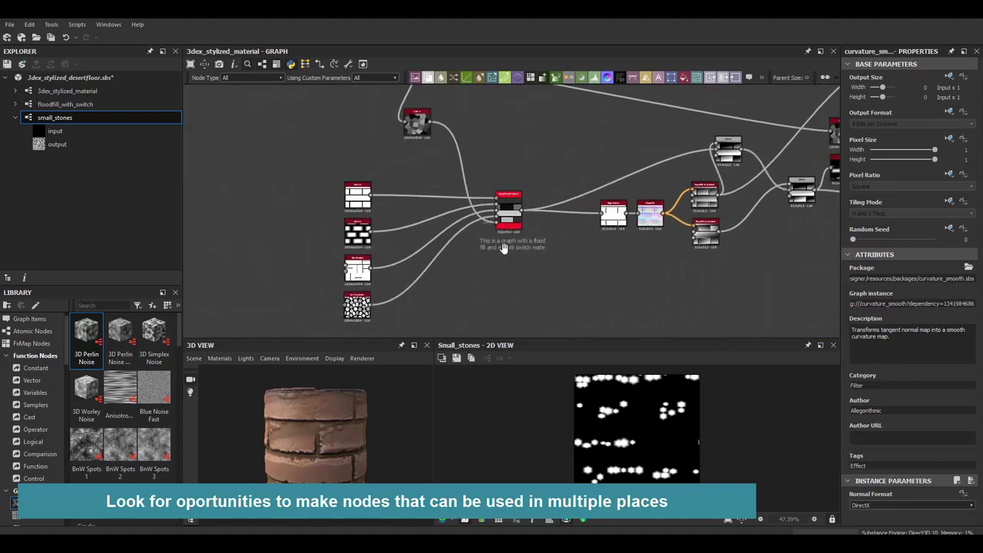
drag(323, 172, 382, 317)
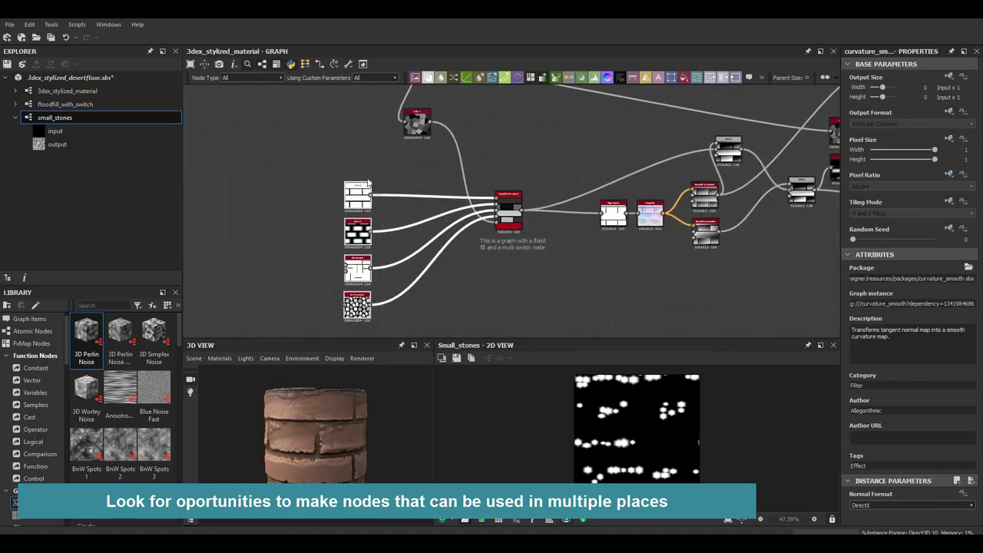
scroll(446, 200, down, 2)
scroll(415, 208, up, 2)
right_click(408, 219)
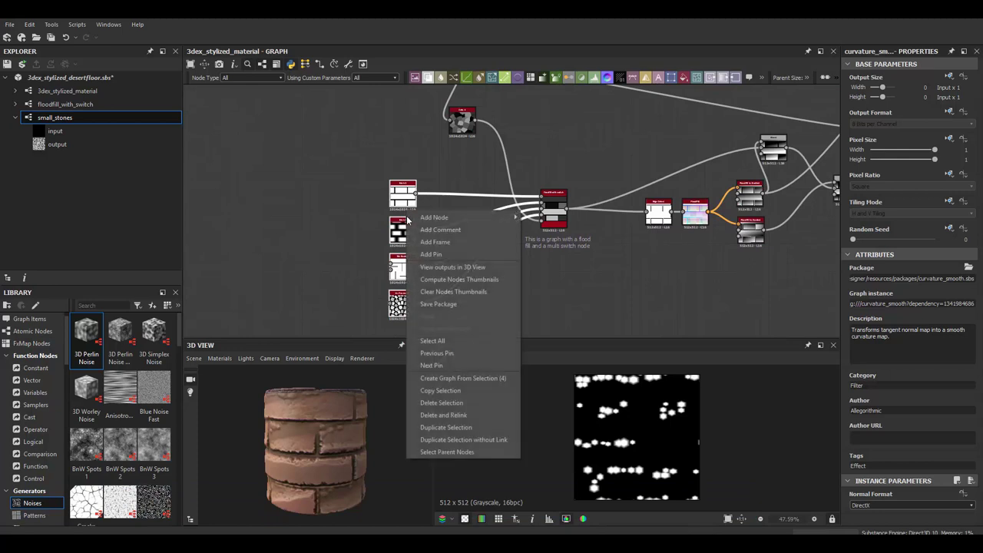
key(Escape)
right_click(397, 263)
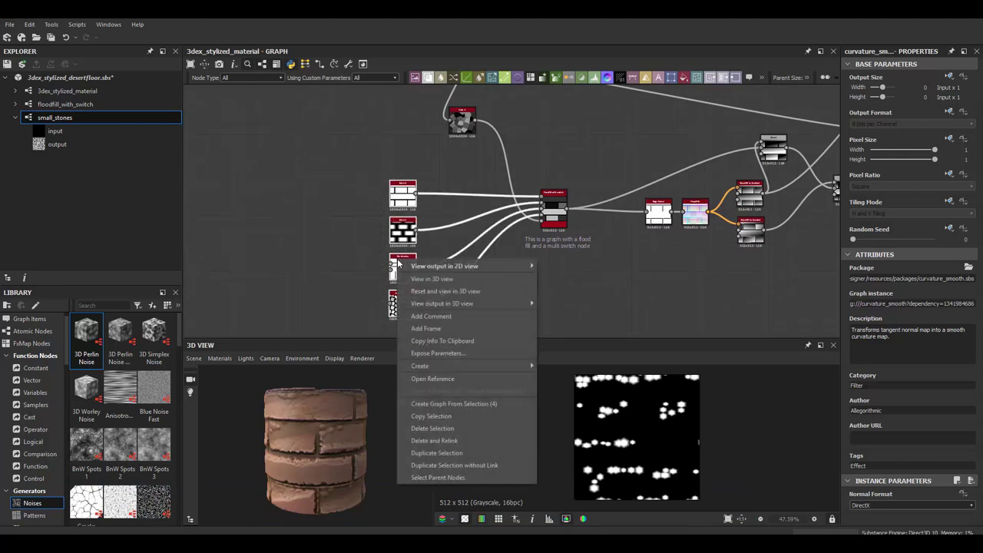
click(426, 328)
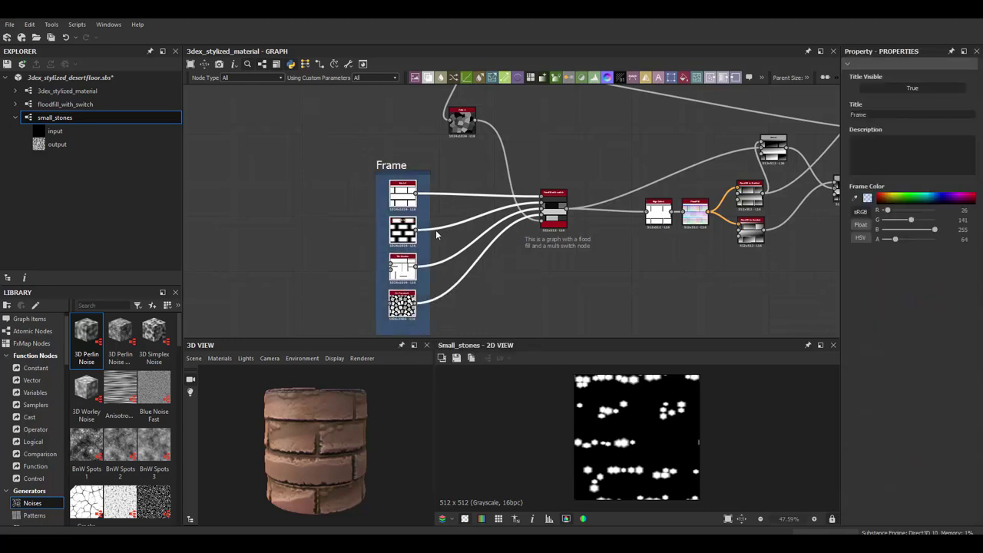
- Title the frame around the pattern nodes "Shapes"
double_click(877, 112)
text(Shapes)
key(Return)
- Set the Input Selection of the floodfill_with_switch node to 3
middle_drag(438, 175, 413, 161)
scroll(537, 161, up, 2)
click(530, 202)
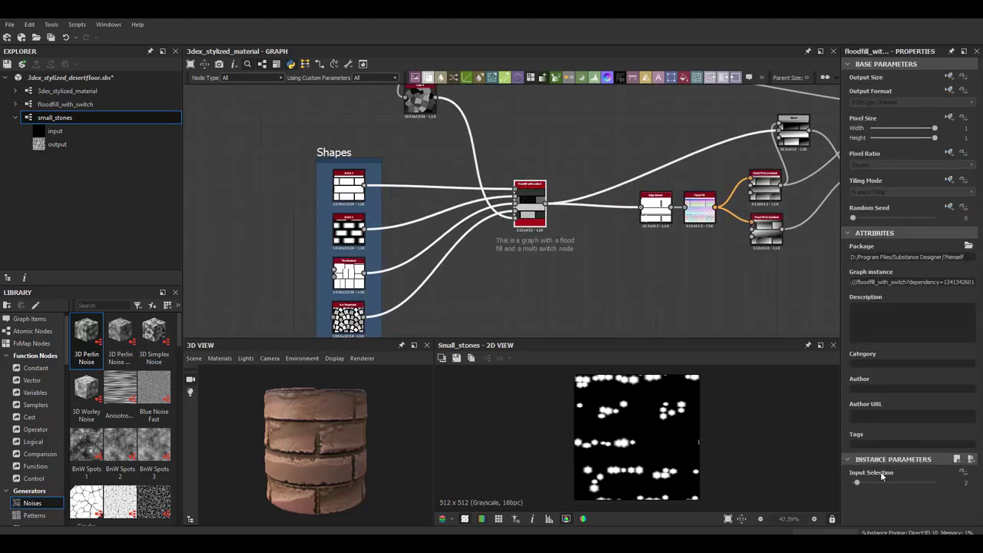
click(861, 481)
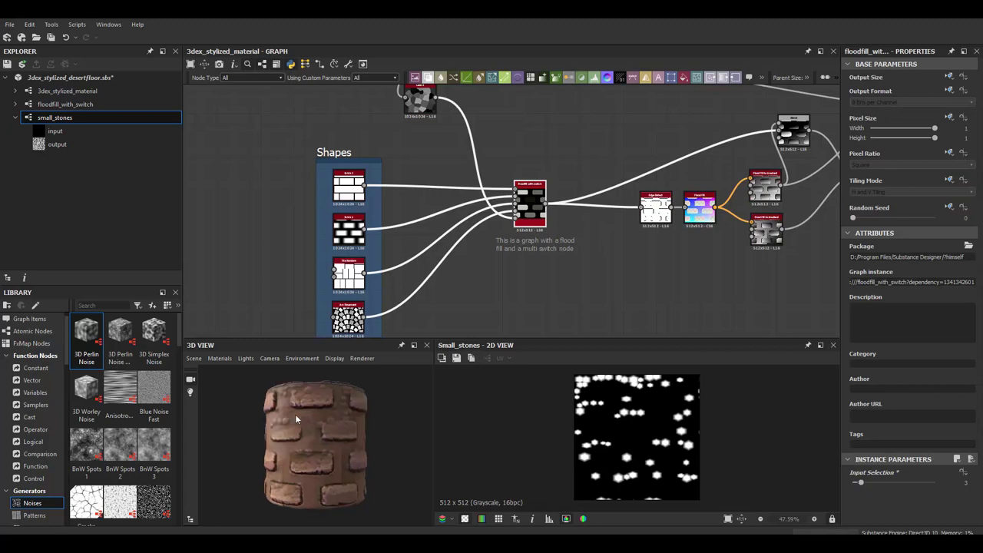
- Examine the full graph from the Shapes frame to the Outputs frame and collapse small_stones in the package tree
scroll(510, 162, down, 3)
middle_drag(509, 162, 411, 210)
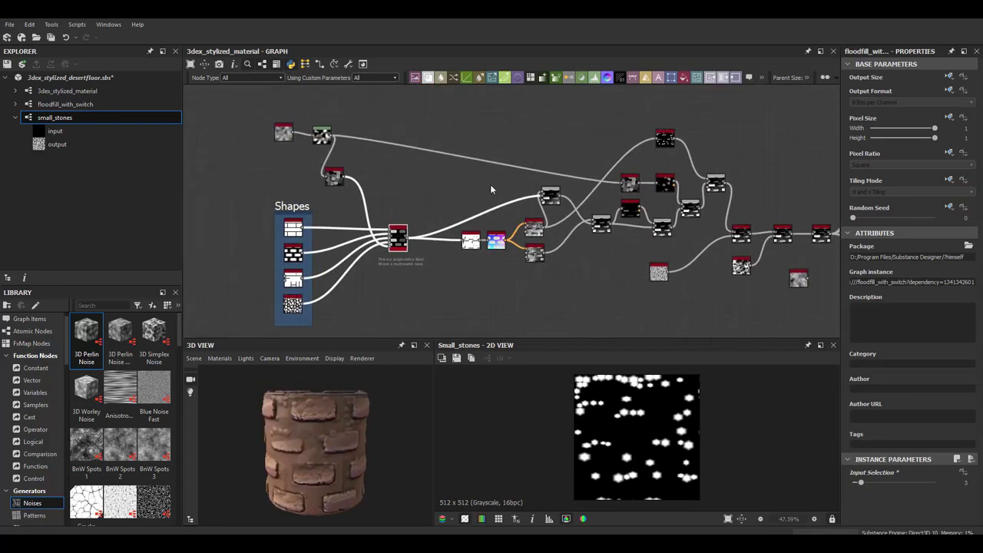
middle_drag(524, 166, 493, 203)
scroll(512, 194, down, 2)
scroll(584, 187, down, 3)
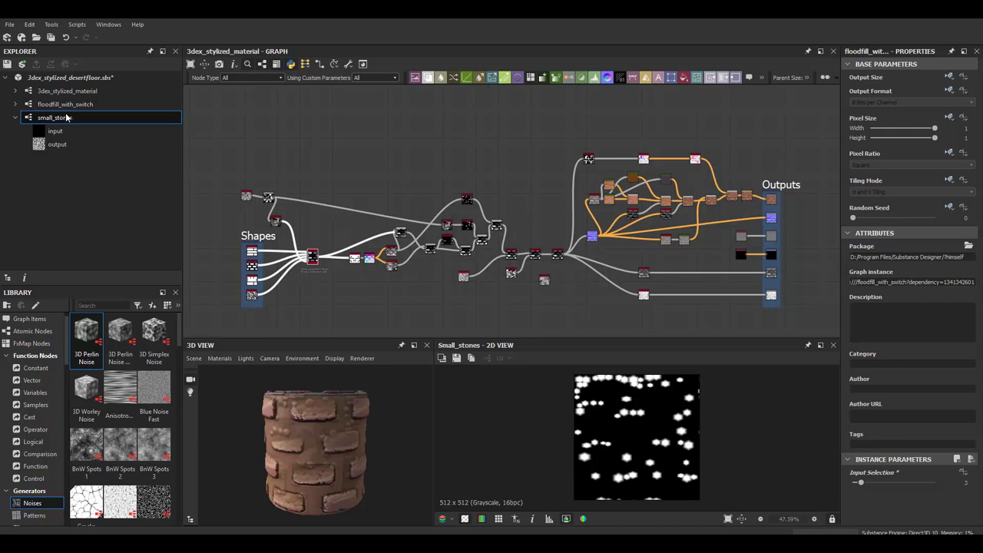
click(18, 118)
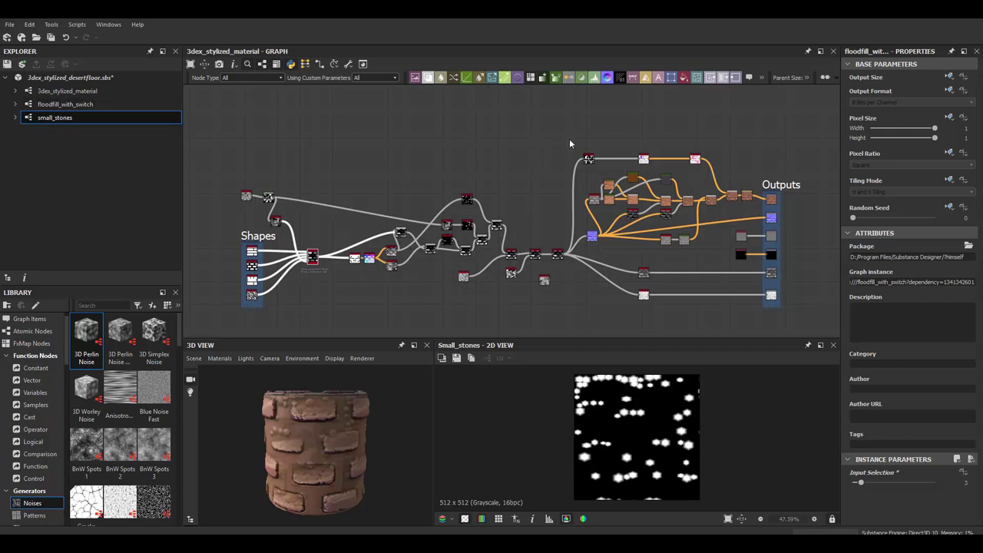
mouse_move(569, 138)
middle_down()
mouse_move(553, 156)
mouse_move(559, 147)
middle_up()
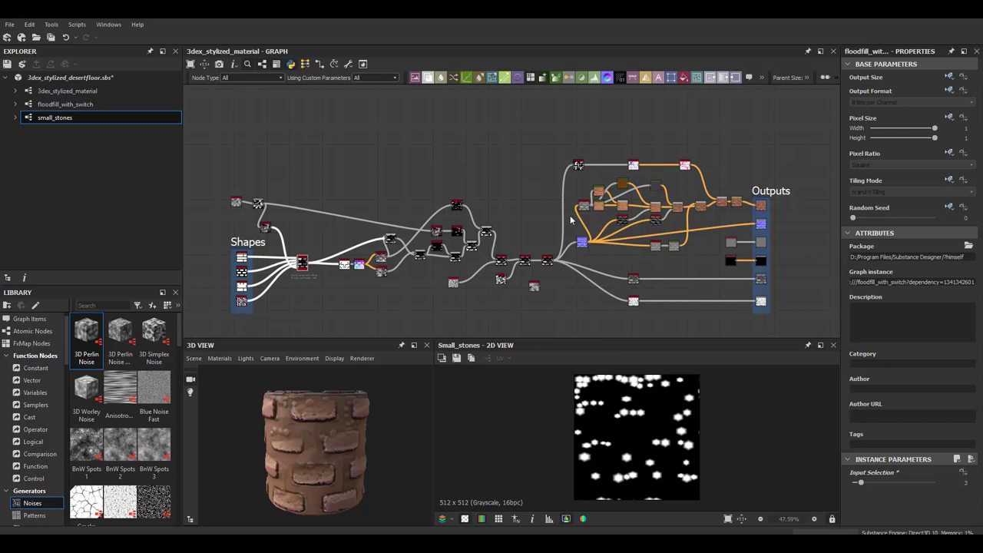
middle_drag(510, 183, 531, 179)
- Inspect the material up close in the 3D preview and show the Base Color output in the 2D view
mouse_move(369, 403)
mouse_down()
mouse_move(358, 395)
mouse_move(324, 438)
mouse_move(359, 447)
mouse_move(371, 415)
mouse_up()
scroll(325, 439, up, 3)
middle_drag(767, 192, 686, 205)
double_click(702, 219)
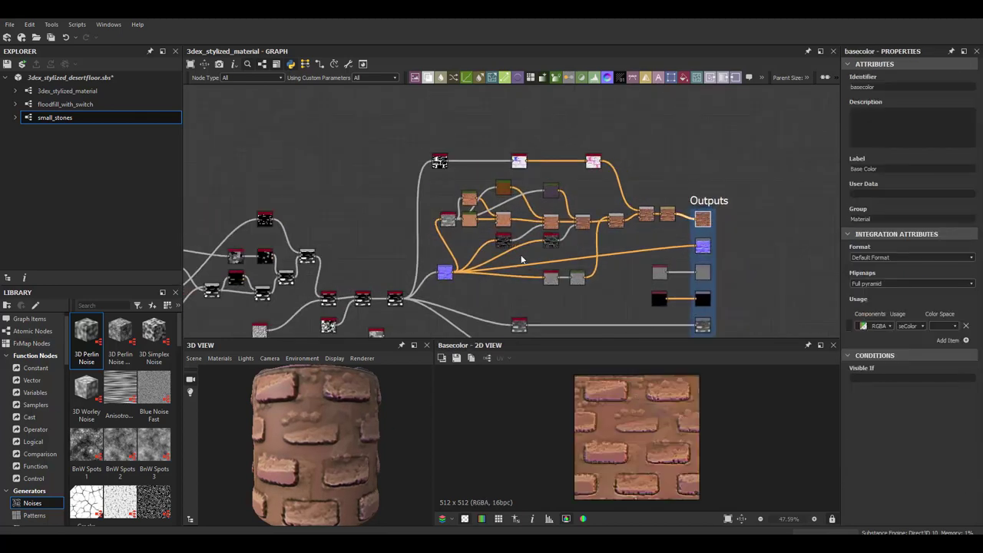
scroll(527, 253, down, 3)
middle_drag(521, 224, 541, 234)
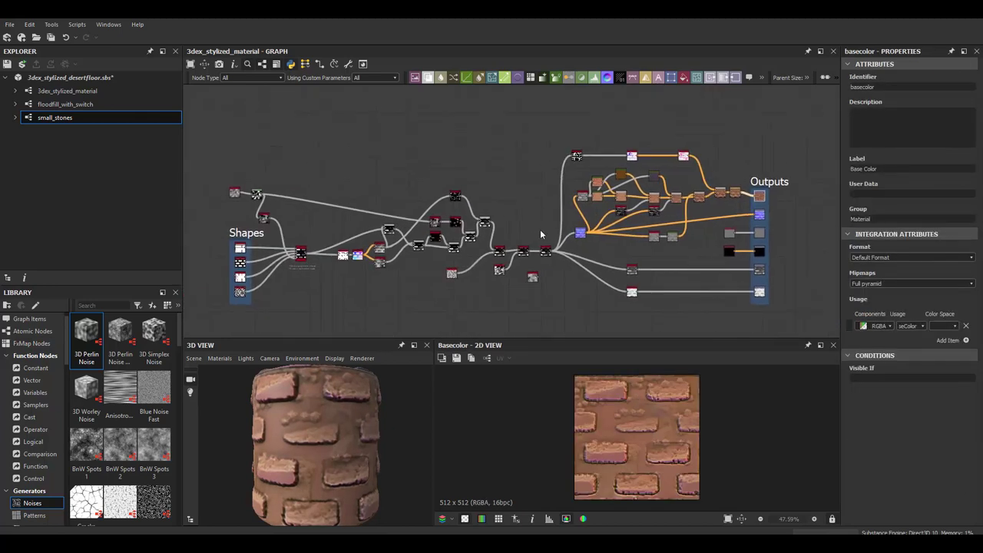
scroll(324, 420, down, 2)
mouse_move(324, 421)
mouse_down()
mouse_move(353, 445)
mouse_move(333, 413)
mouse_up()
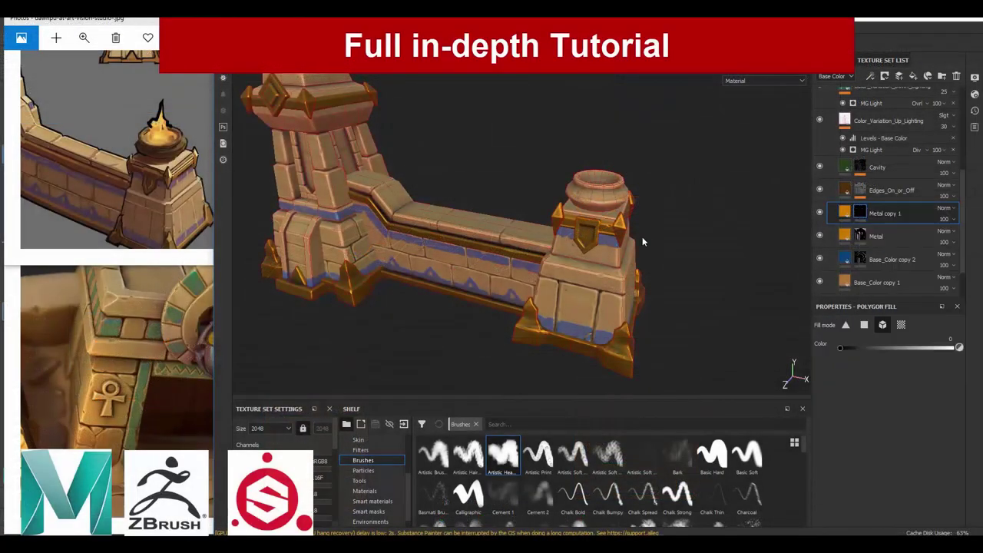
- Switch to Substance Painter and apply a polygon fill to the fire bowl in the Metal copy 1 layer's mask
click(573, 195)
key(1)
alt+drag(573, 195, 588, 221)
- Give the Metal copy 1 layer a dark brown base color, a metallic value of 0 and a roughness of 0.792
click(844, 212)
click(885, 381)
drag(930, 483, 891, 475)
alt+right_drag(492, 222, 318, 167)
alt+drag(318, 167, 652, 224)
alt+right_drag(461, 223, 649, 227)
scroll(914, 476, down, 1)
drag(940, 479, 819, 470)
click(883, 343)
drag(894, 401, 912, 426)
alt+drag(491, 223, 568, 223)
drag(892, 435, 919, 435)
- Inspect the recolored model in the channel and material views, and compare the tower with the reference image
alt+right_drag(568, 223, 566, 254)
key(c)
key(m)
alt+drag(566, 254, 645, 231)
alt+right_drag(615, 238, 535, 249)
alt+drag(536, 250, 446, 246)
click(101, 138)
scroll(100, 138, down, 2)
drag(100, 138, 111, 155)
alt+right_drag(553, 215, 614, 222)
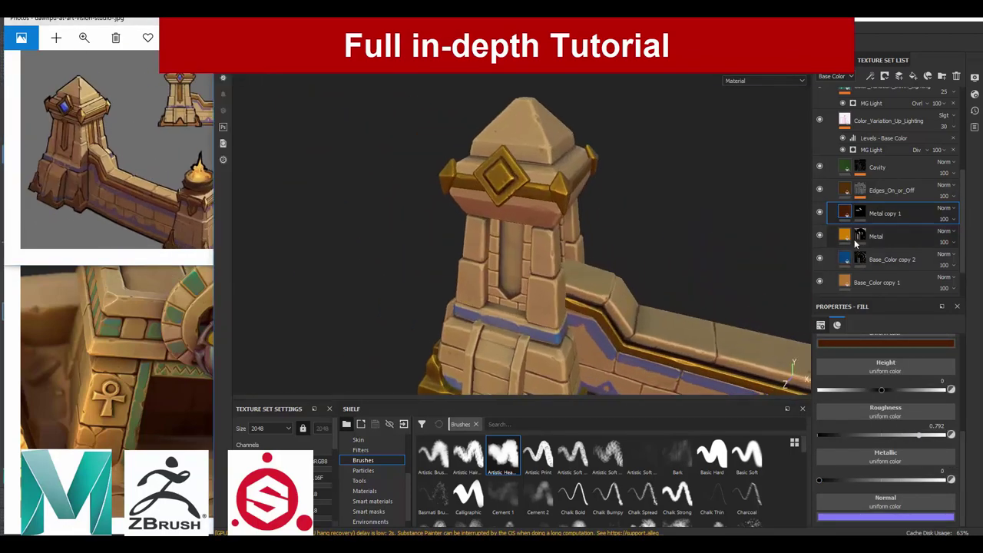
- Duplicate the Metal layer and set the copy's base color to the blue of the tower's gem in the reference image
click(854, 236)
key(ctrl+d)
click(883, 343)
click(889, 353)
click(64, 106)
- Clear the duplicated Metal layer's mask to black and activate Polygon Fill
right_click(860, 235)
key(4)
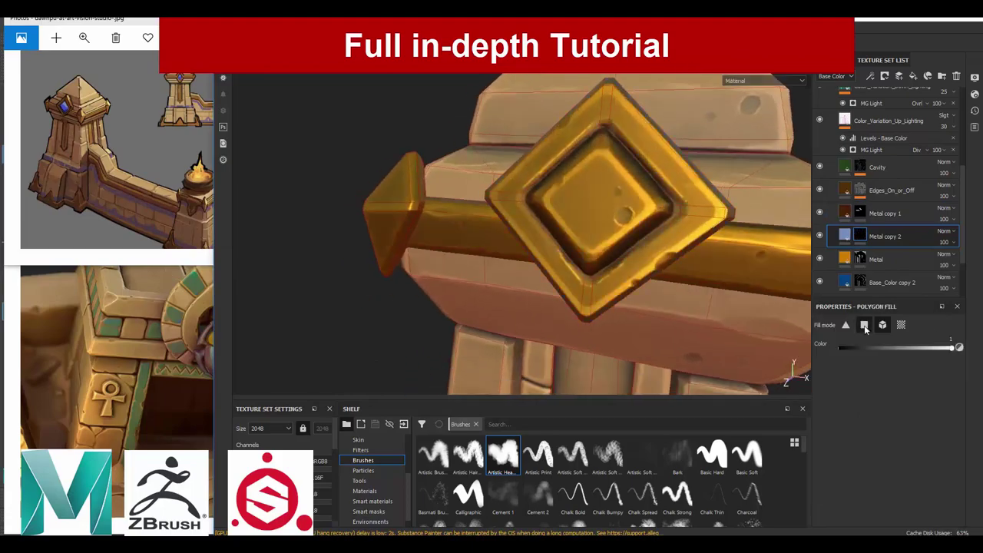